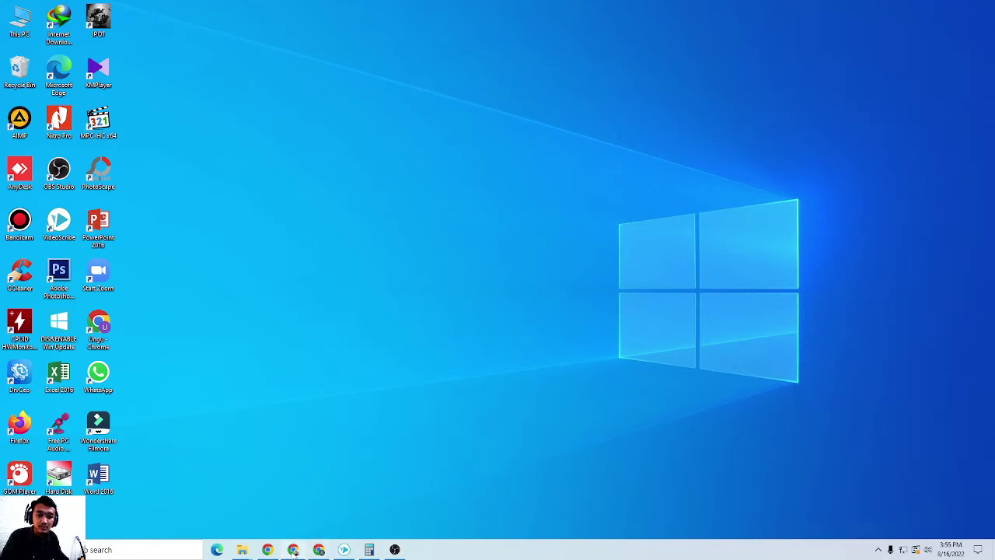
Step: Switch to the Chrome window with Stockbit and look over the Stream page's trending stocks and posts
left_click(259, 554)
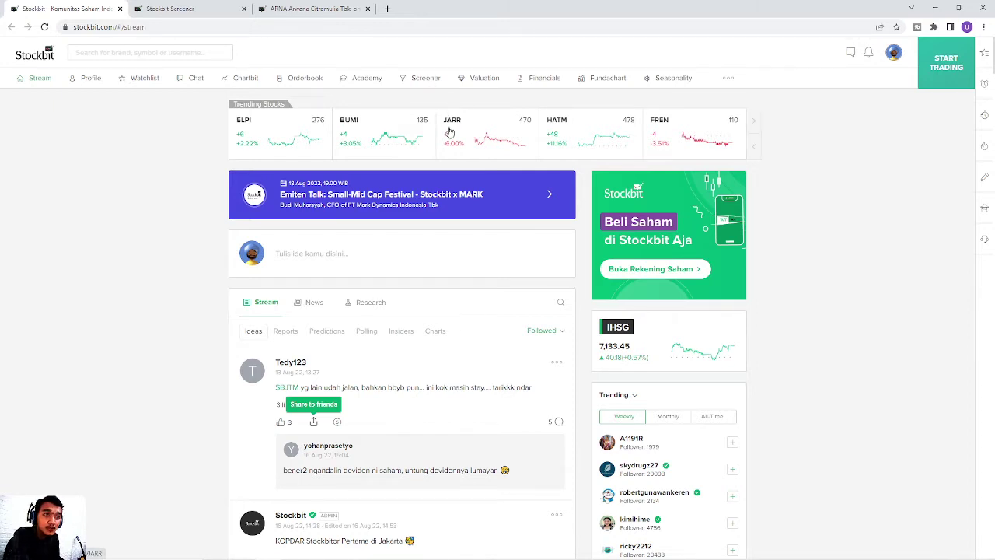
scroll(449, 130, "down", 2)
scroll(449, 131, "down", 2)
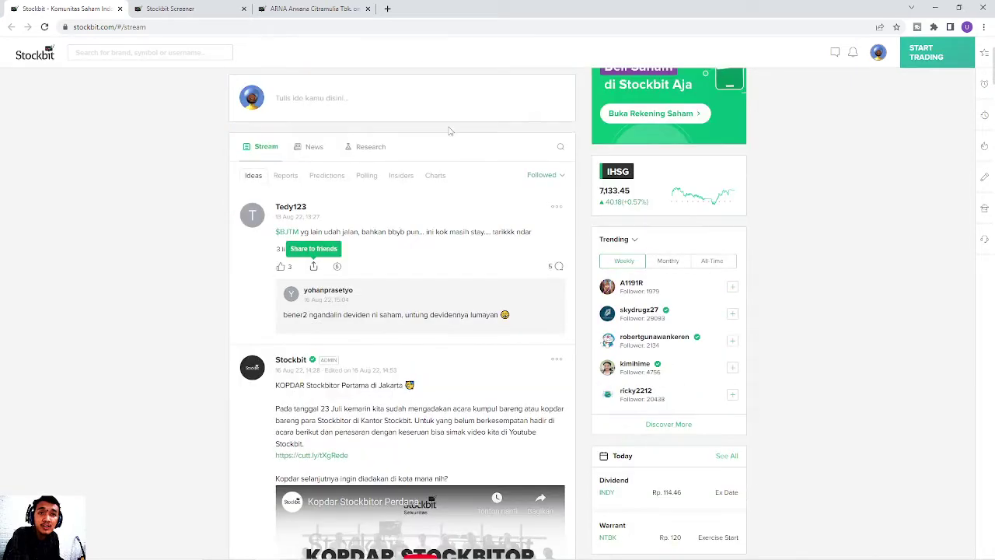
scroll(449, 130, "up", 4)
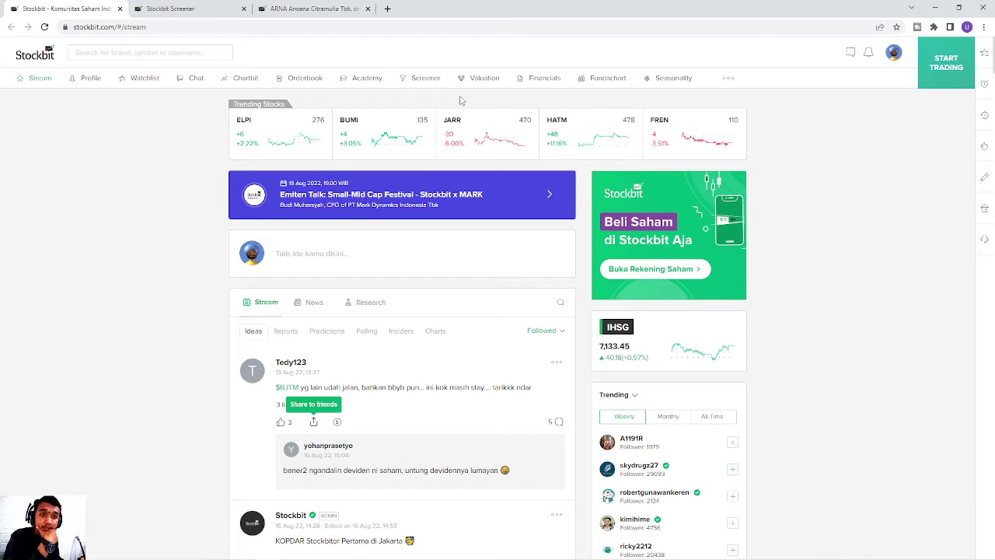
scroll(460, 100, "down", 2)
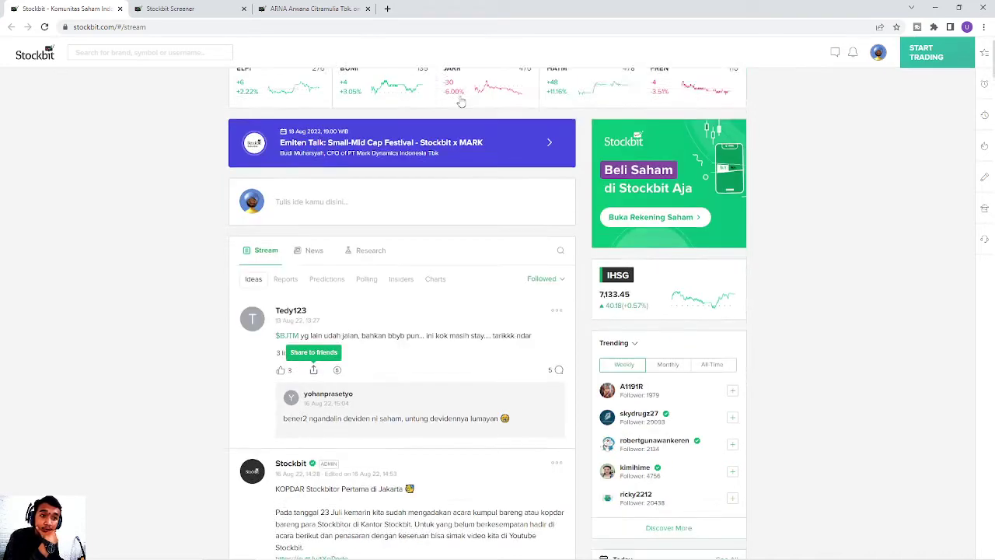
scroll(459, 100, "up", 2)
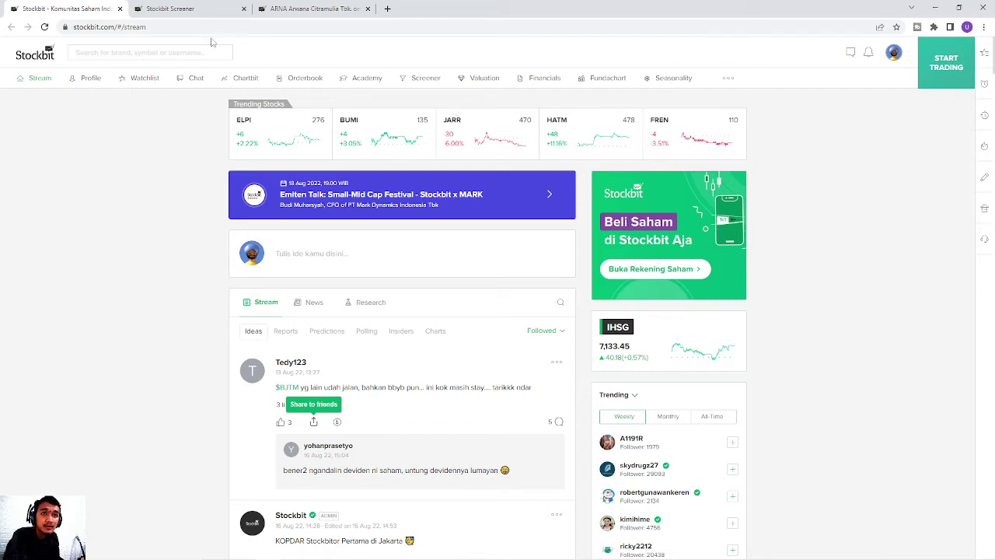
Step: Load the saved screener SAHAM MURAH in the Stockbit stock screener and open its rules for editing
left_click(198, 8)
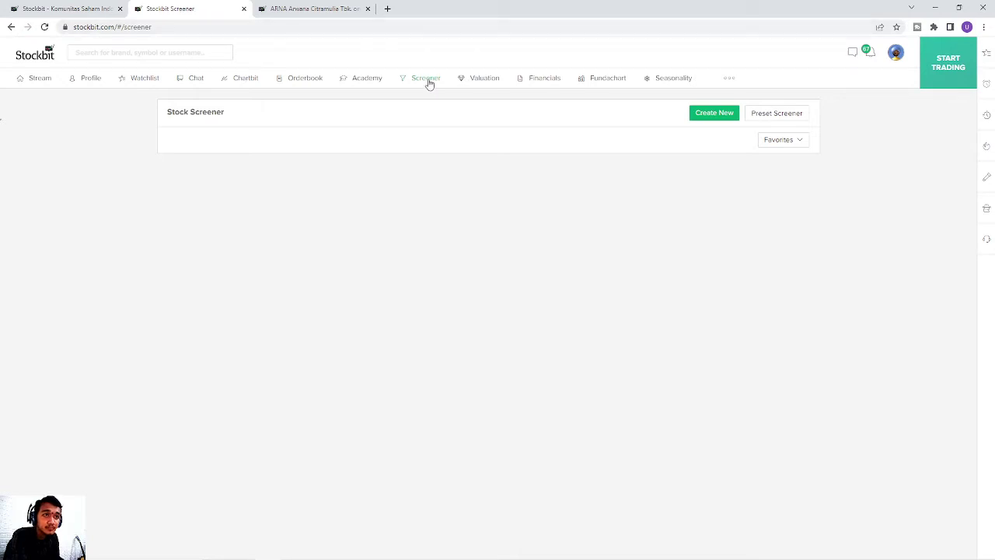
left_click(801, 143)
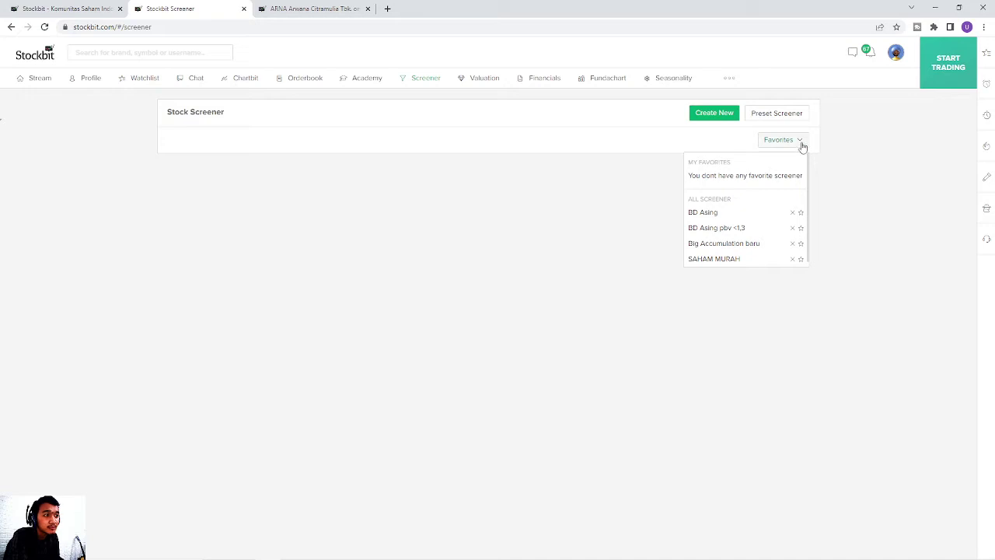
left_click(711, 260)
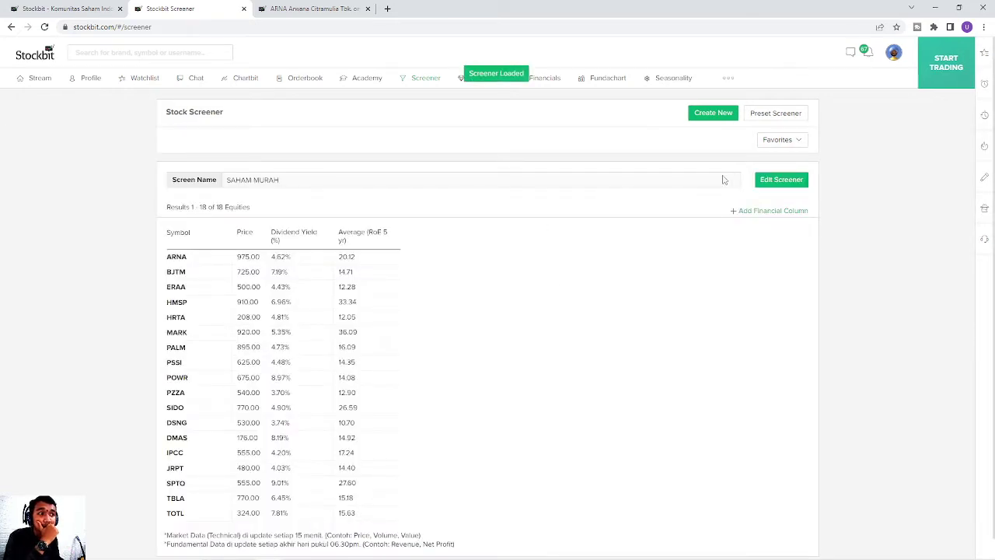
left_click(777, 185)
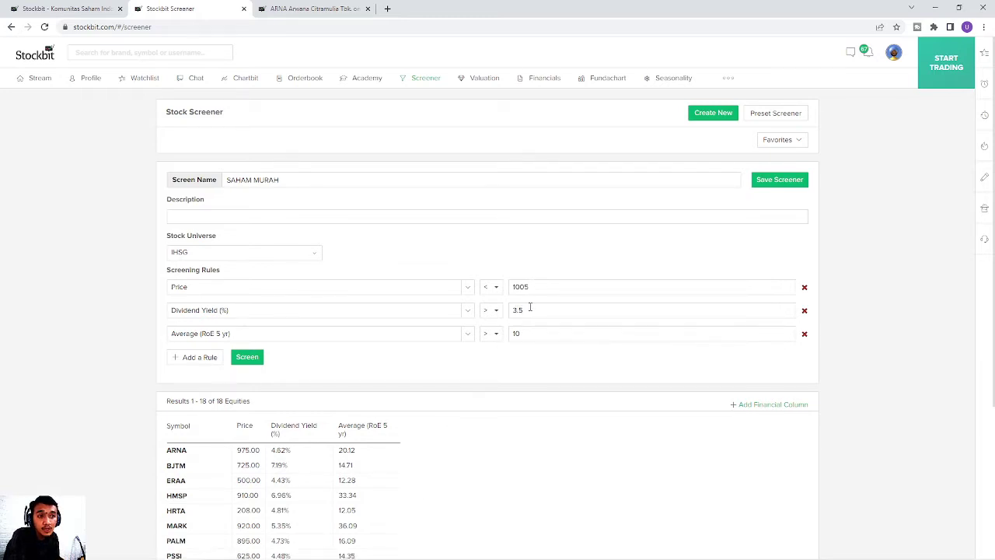
Step: Search Google in a new tab for "suku bunga bi" and highlight the BI 7-Day Reverse Repo Rate figure
left_click(387, 8)
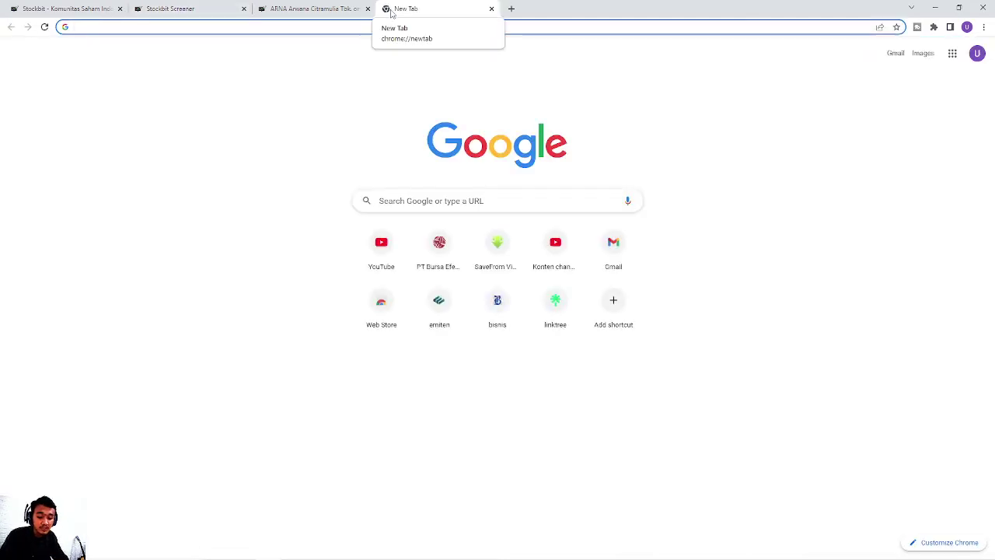
type("suku bunga bi")
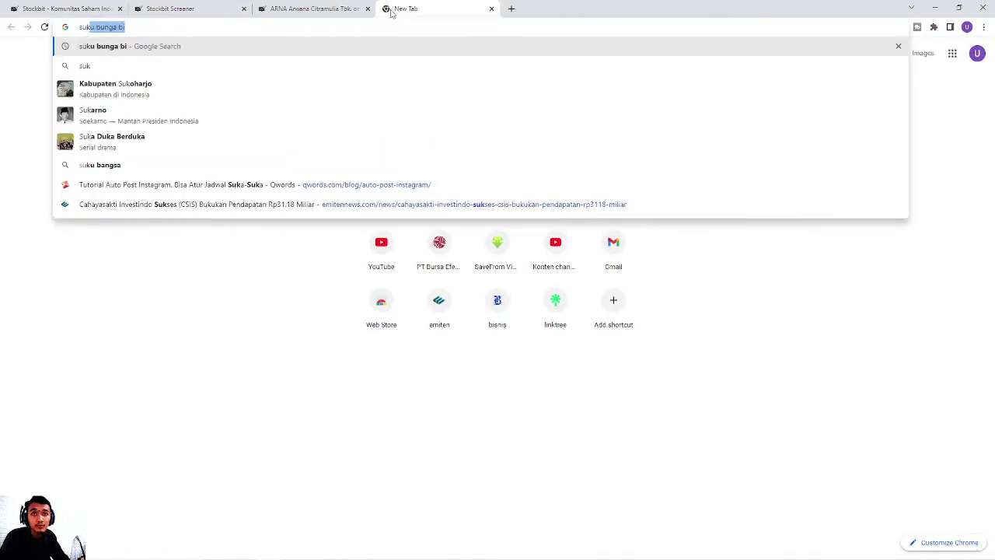
key("Return")
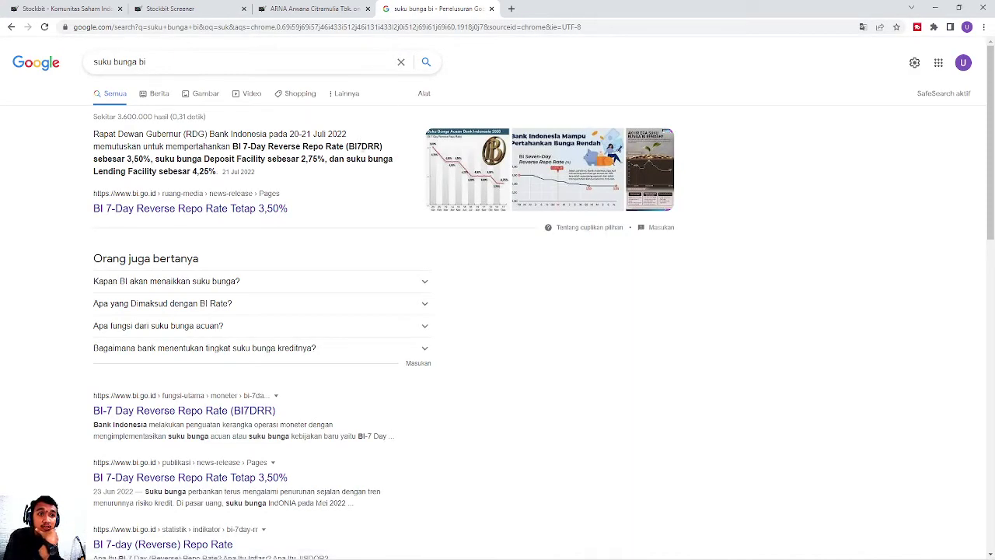
left_click_drag(149, 160, 117, 160)
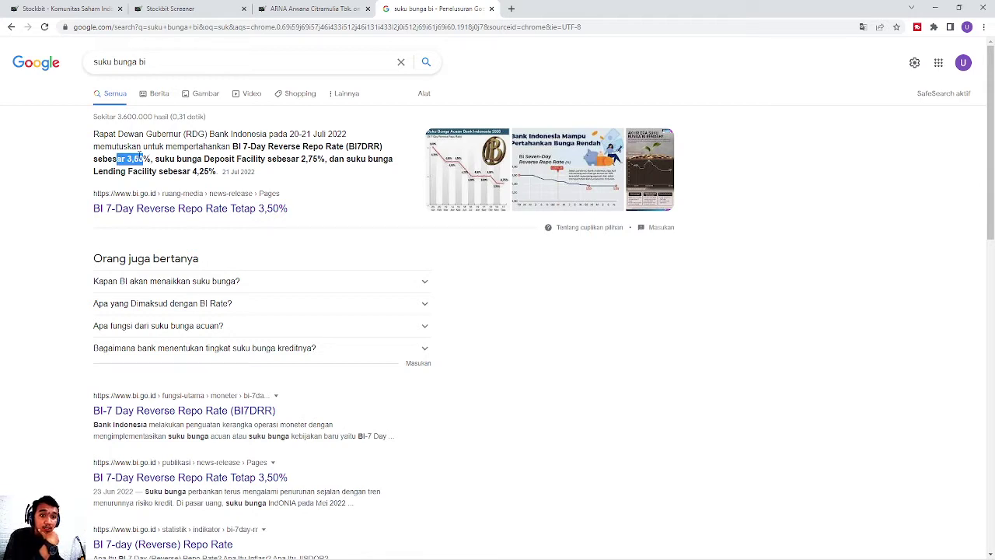
left_click_drag(153, 160, 127, 160)
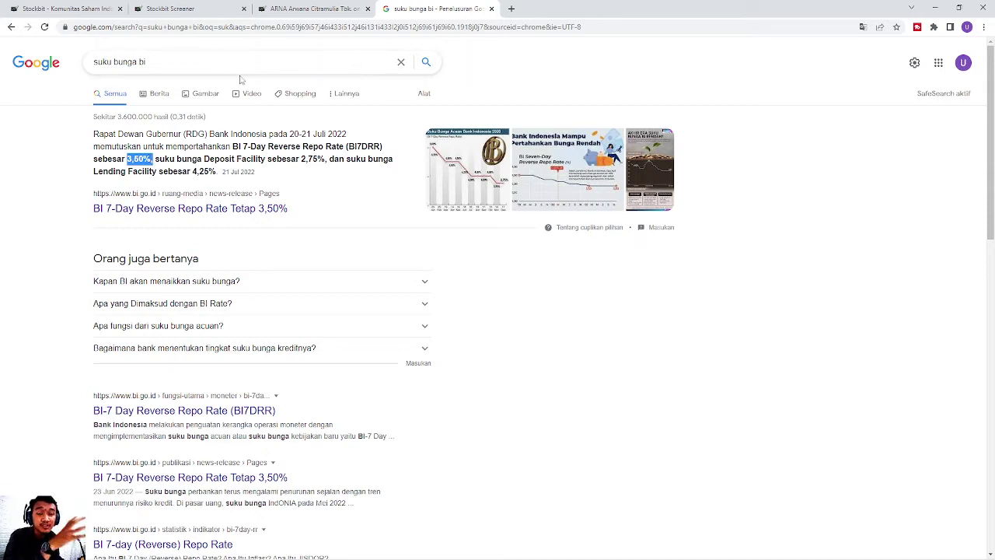
Step: Return to the SAHAM MURAH screener and review its price, dividend yield and average RoE rules with the results
left_click(204, 10)
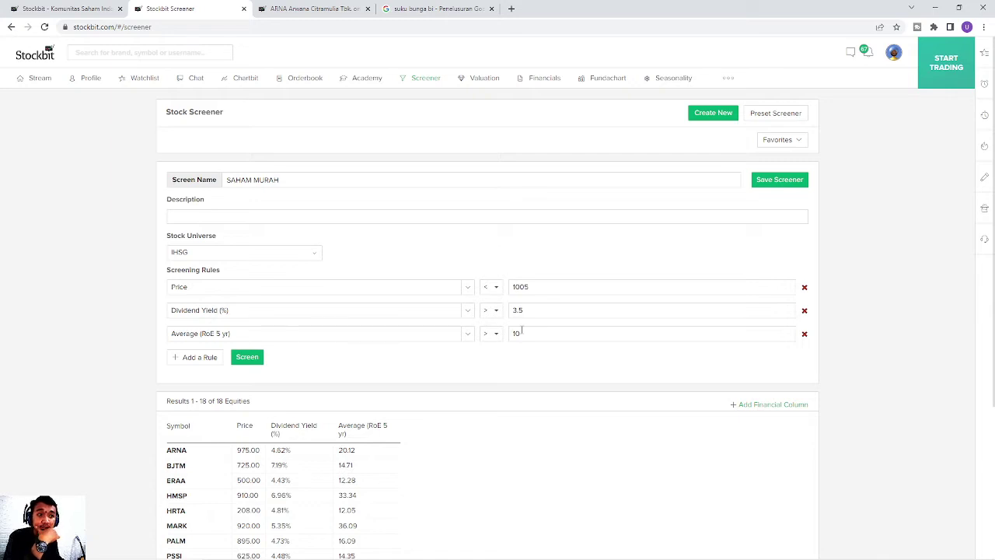
scroll(522, 329, "down", 1)
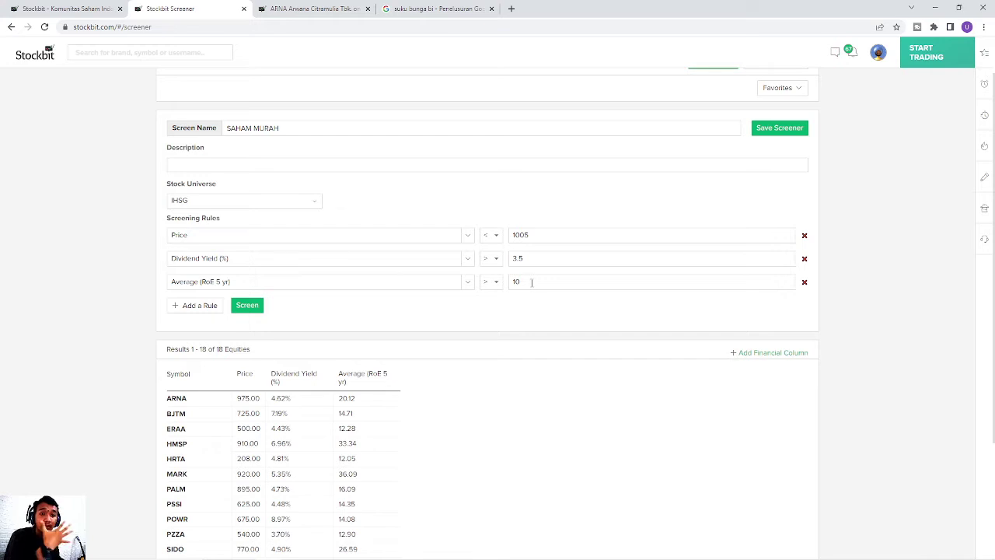
scroll(532, 282, "down", 2)
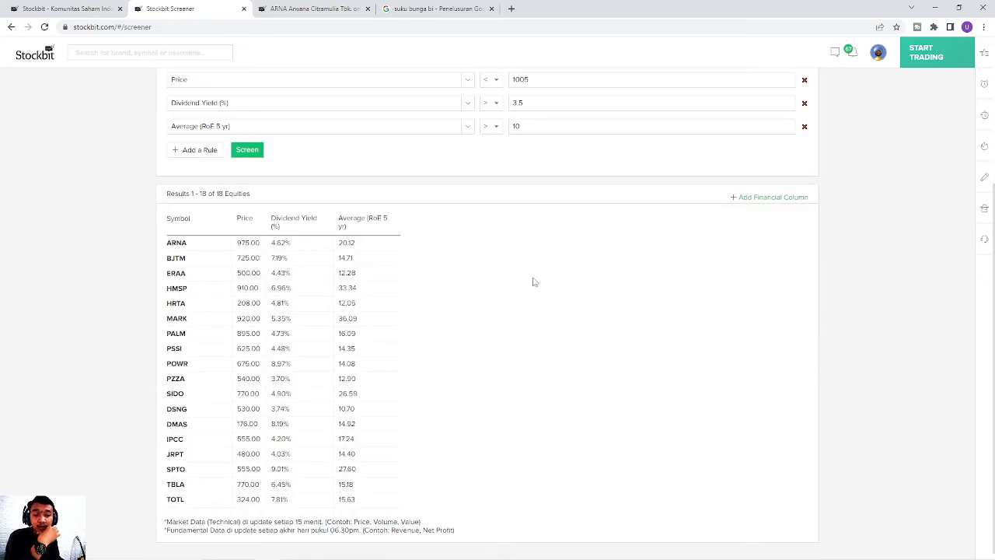
Step: Search the financial metrics for "roe" from the Average (RoE 5 yr) rule and close the metric selection
scroll(457, 233, "up", 2)
left_click(471, 234)
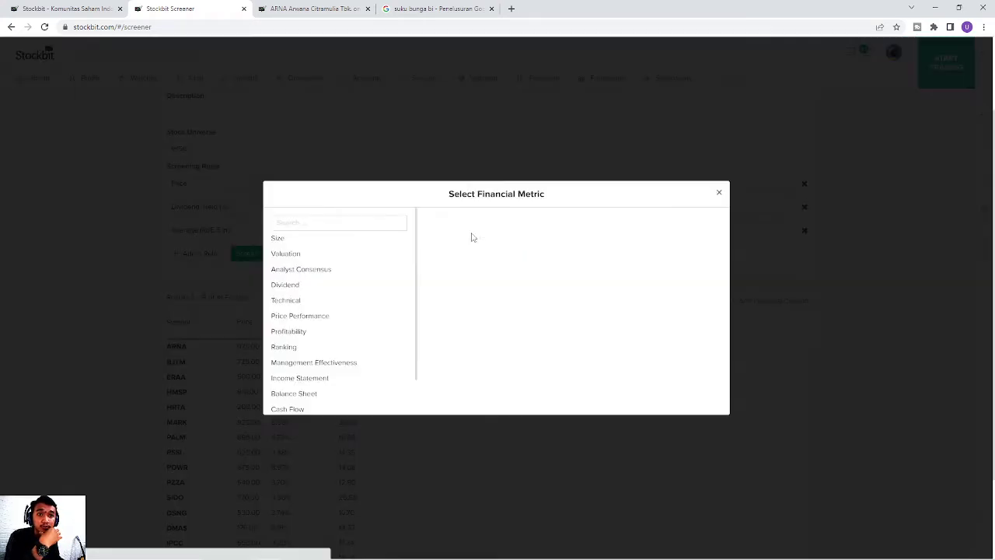
left_click(377, 224)
type("roe")
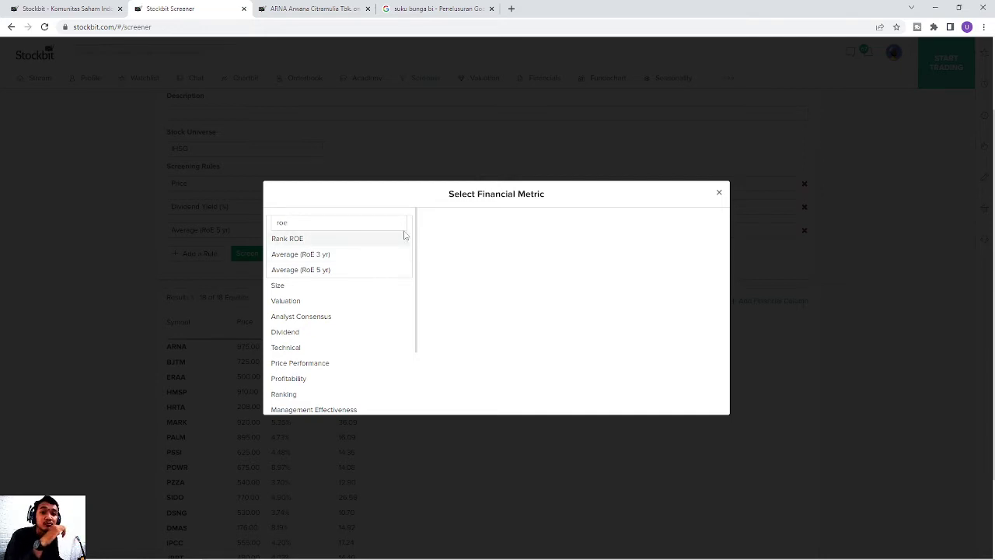
left_click(718, 193)
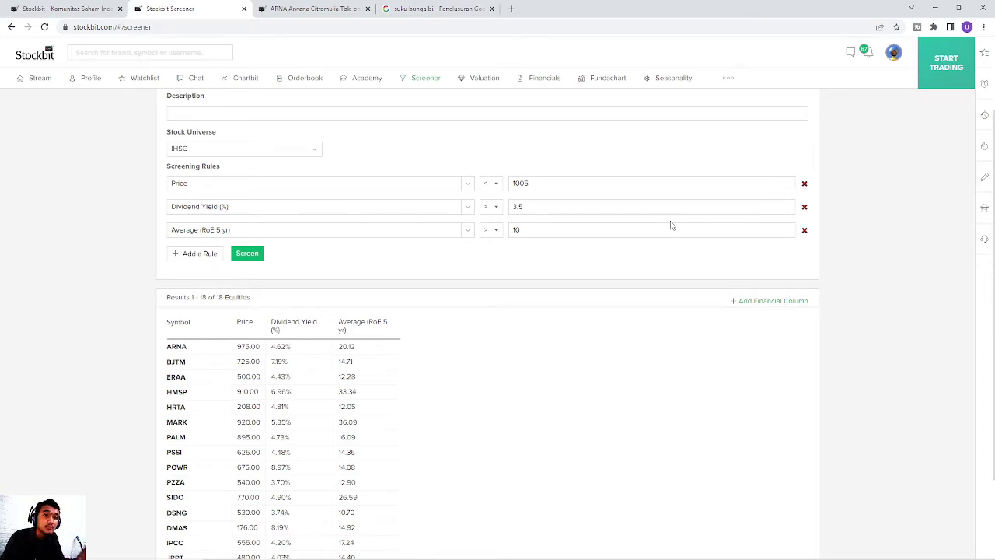
Step: Examine the list of stocks that pass the screening rules and bring up the ARNA stock page
scroll(560, 275, "down", 1)
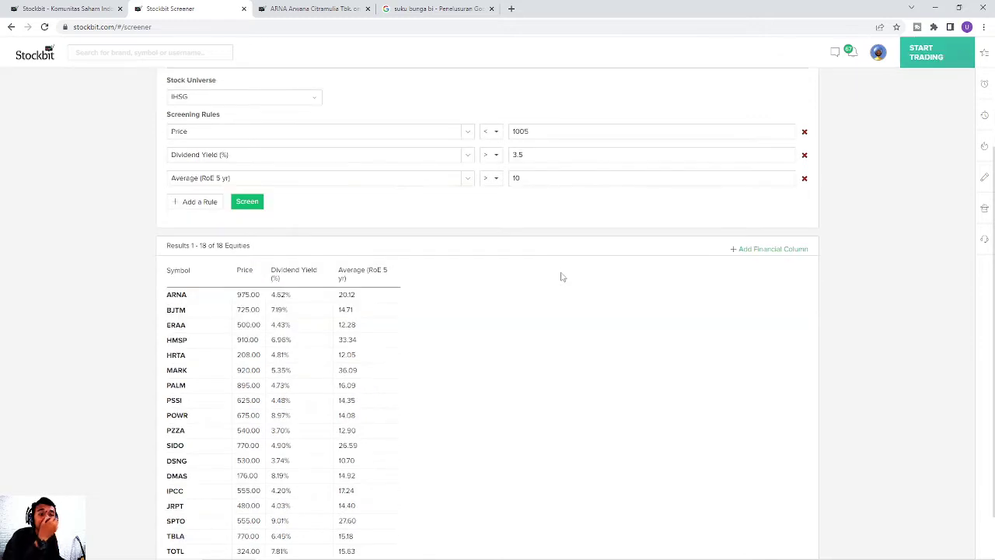
scroll(558, 276, "down", 1)
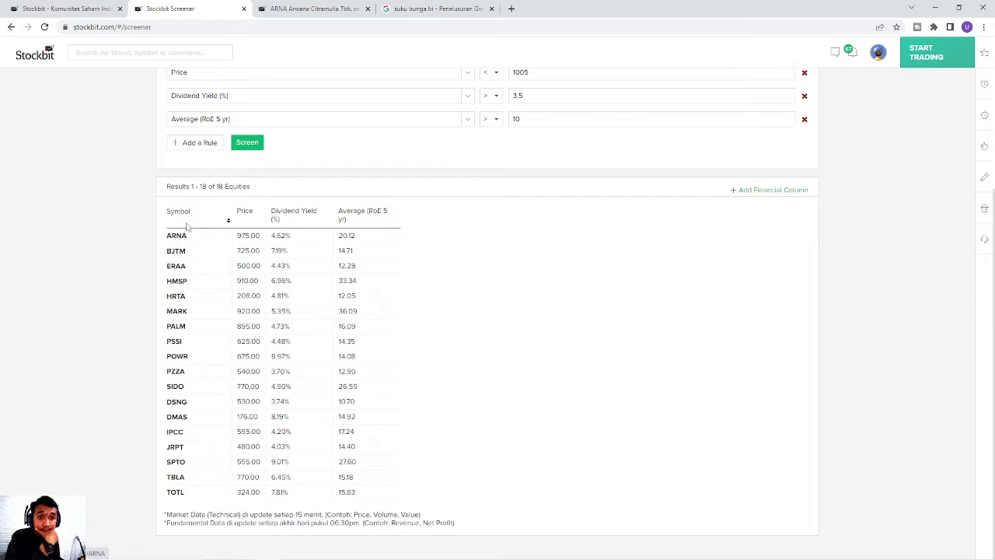
left_click(276, 8)
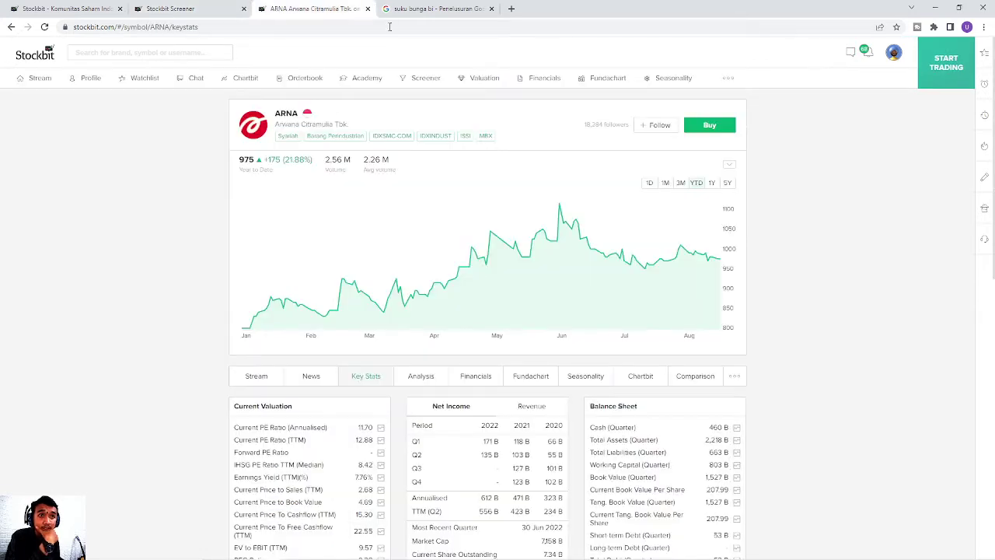
Step: Search Google for "ARNA SAHAM", highlight the company's line of business and review its quarterly financial summary
left_click(414, 8)
left_click(470, 27)
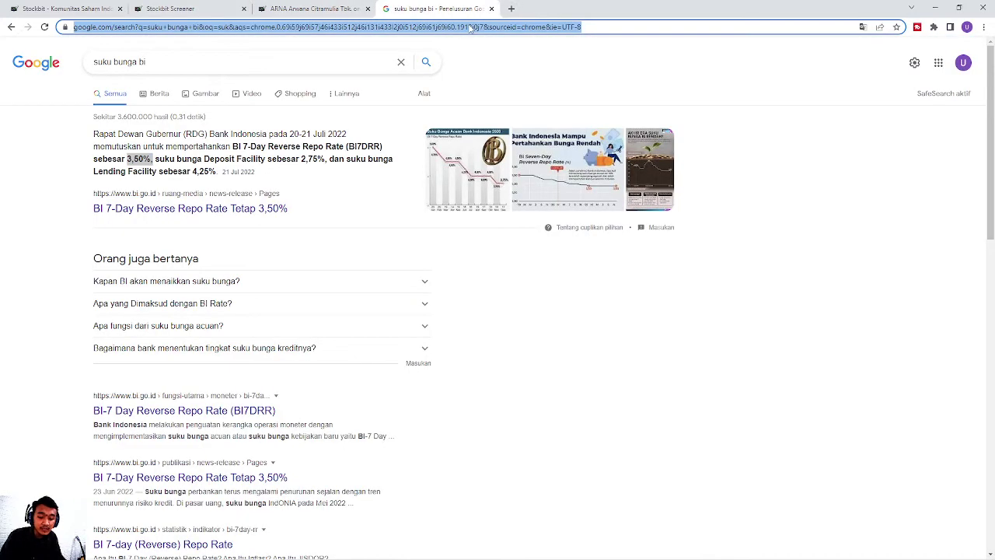
type("arna")
key("Return")
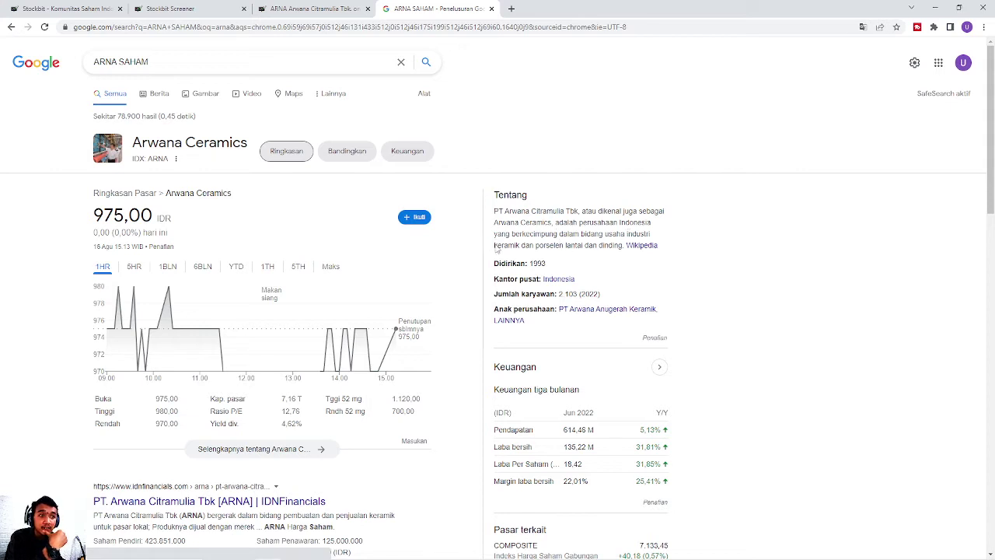
left_click_drag(494, 245, 620, 247)
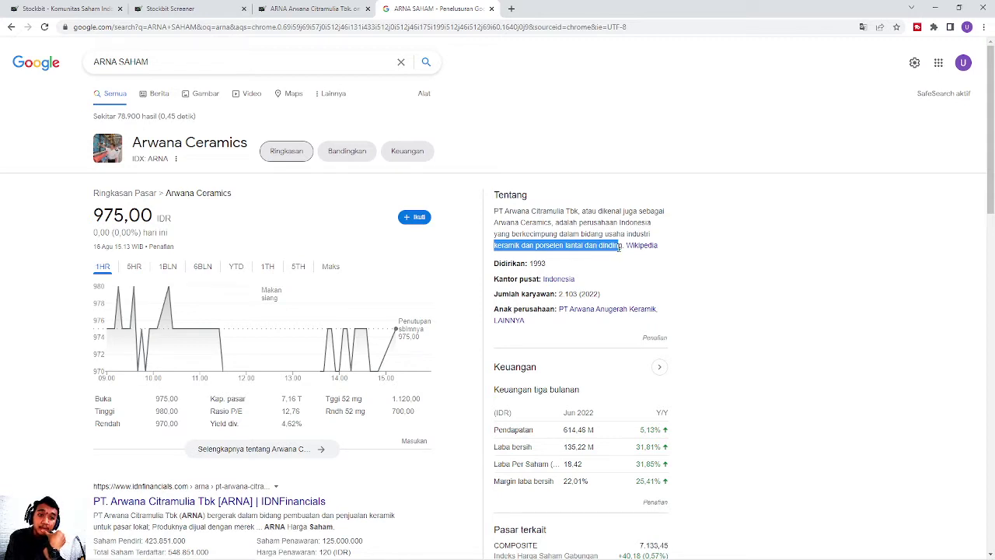
left_click(619, 247)
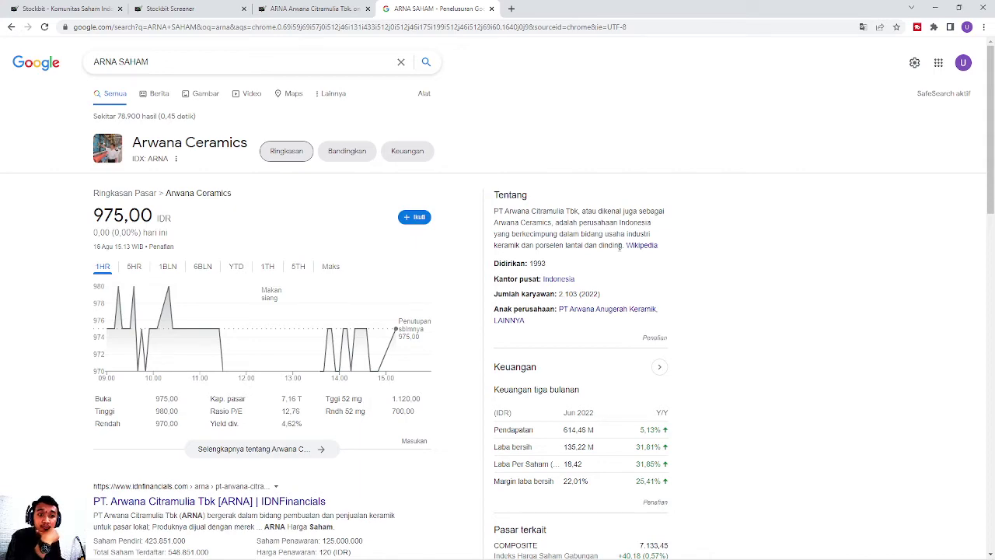
scroll(619, 247, "down", 2)
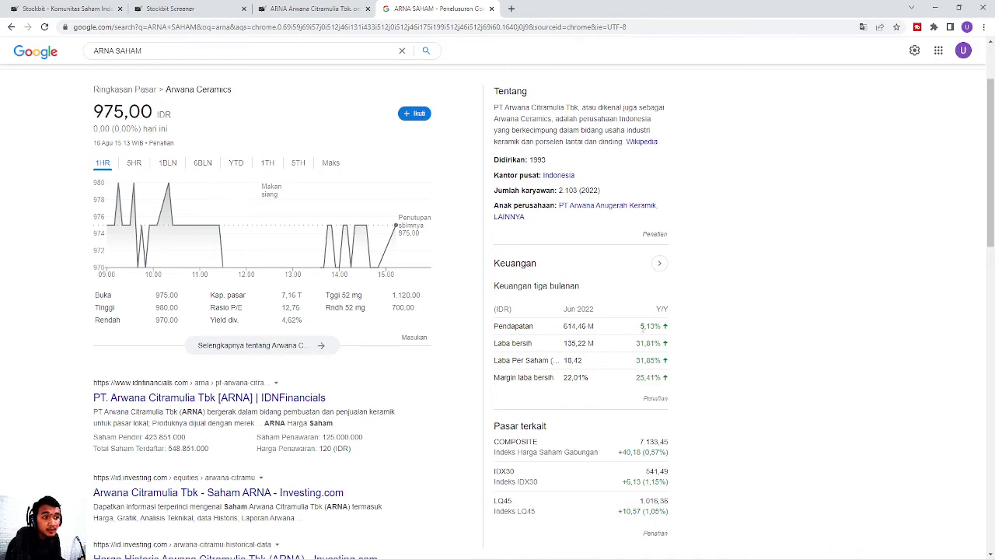
scroll(659, 326, "up", 2)
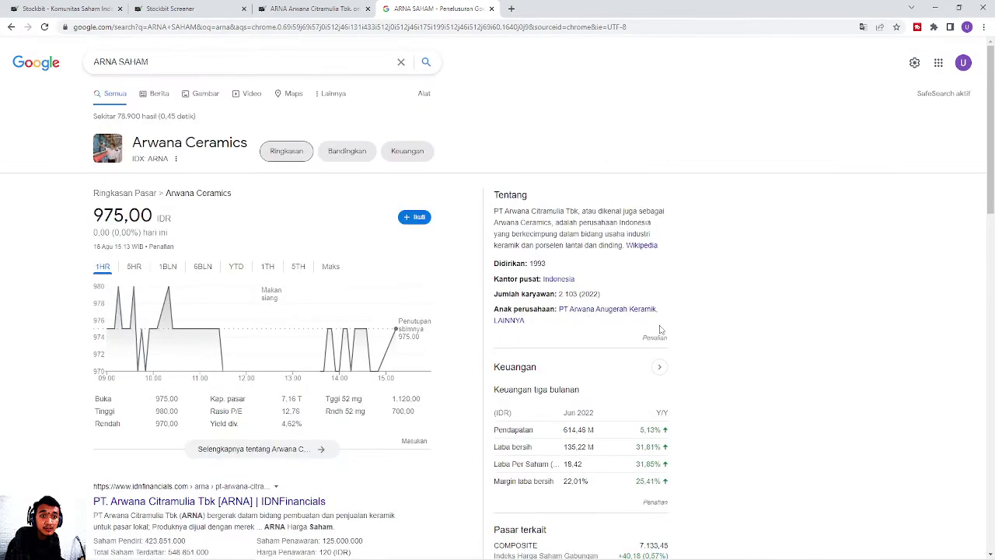
Step: Return to ARNA's Stockbit page and look over its price chart and Key Stats
left_click(296, 7)
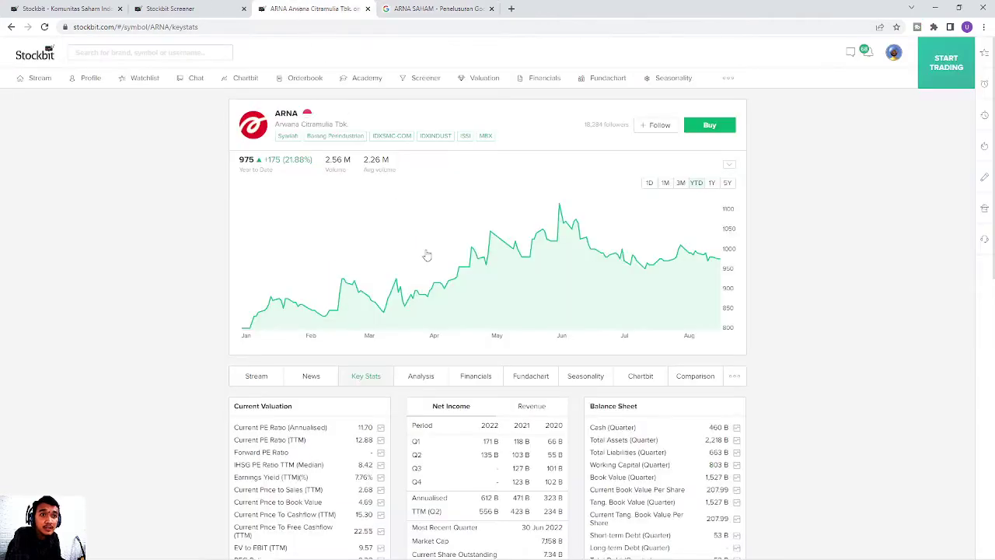
scroll(426, 256, "down", 4)
scroll(459, 302, "up", 4)
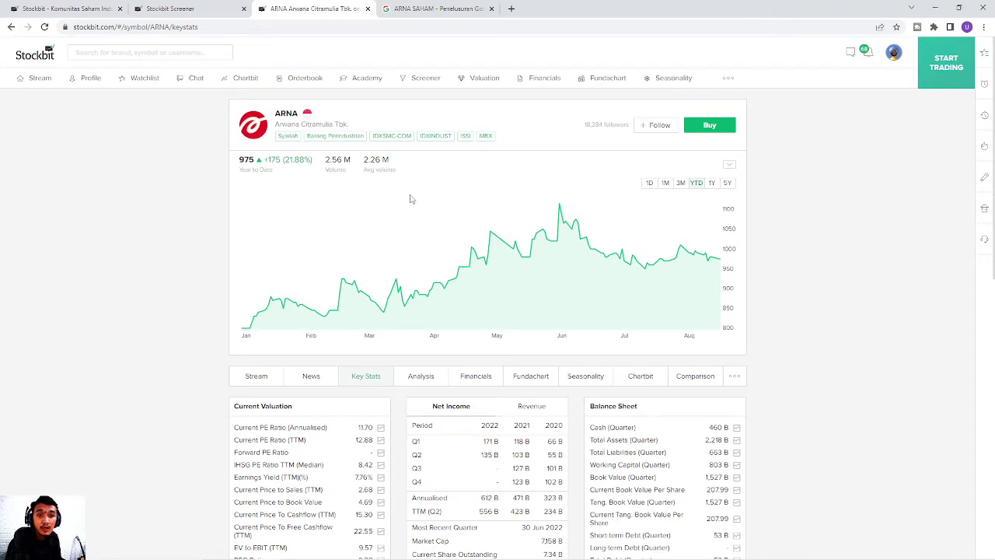
scroll(410, 199, "down", 1)
scroll(411, 199, "up", 1)
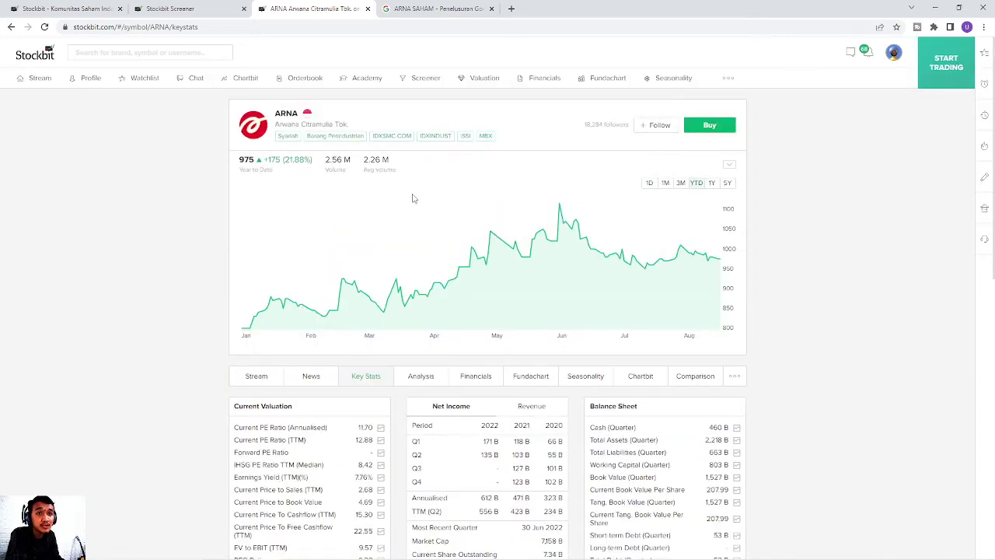
Step: Revisit the screener results and the Google summary of ARNA, and go back to ARNA's Key Stats page
left_click(206, 13)
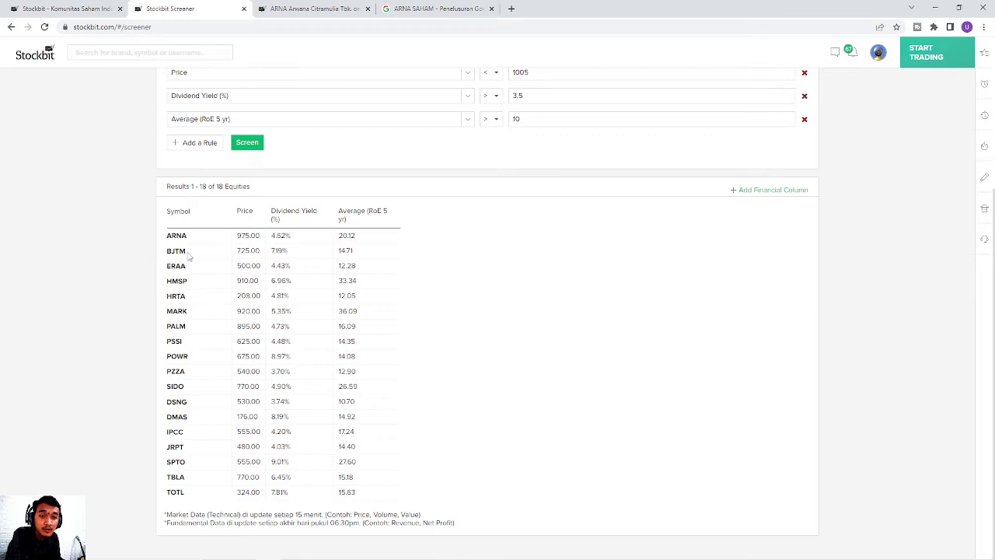
left_click(424, 7)
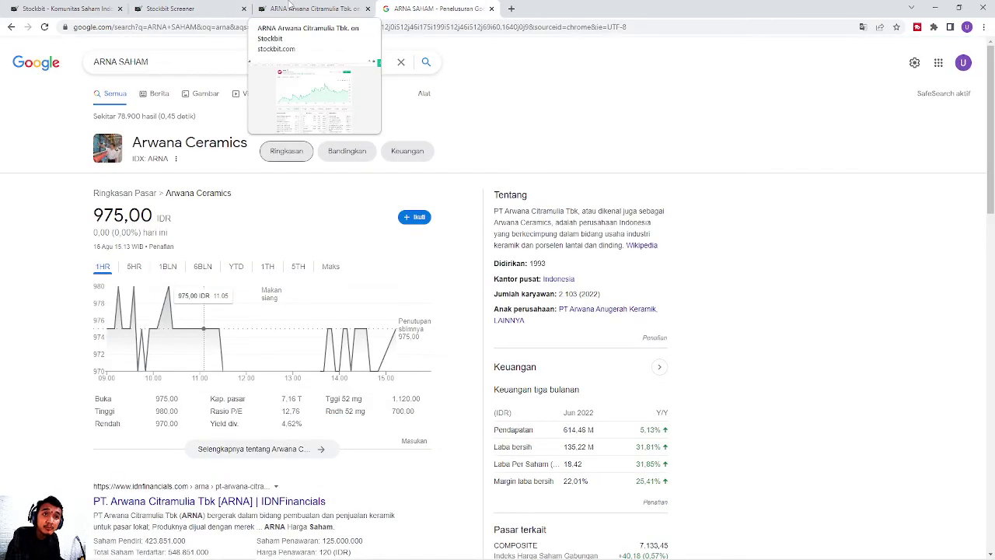
left_click(311, 8)
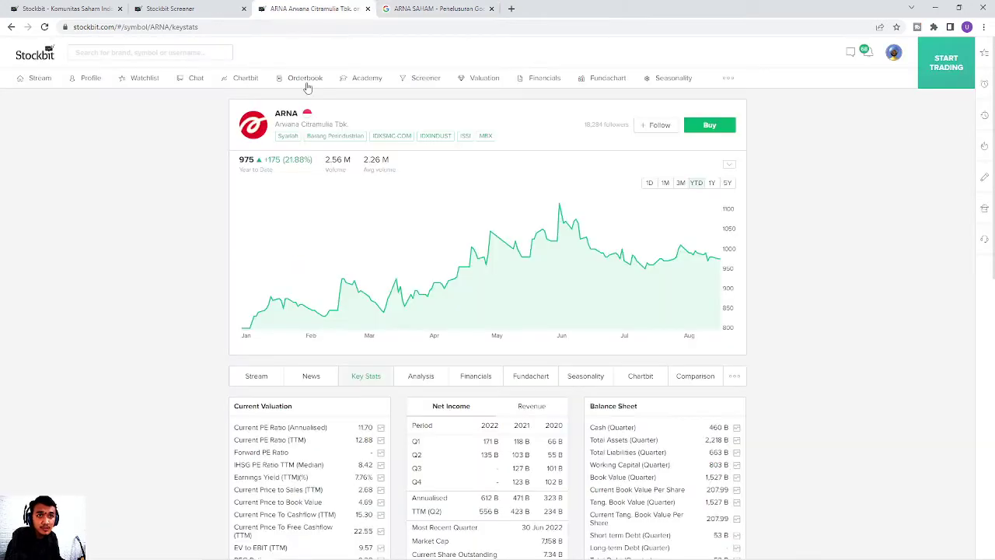
Step: Open BJTM's stock page, review its Key Stats through the dividend section, and highlight its dividend yield in the screener results
left_click(151, 51)
type("bjtm")
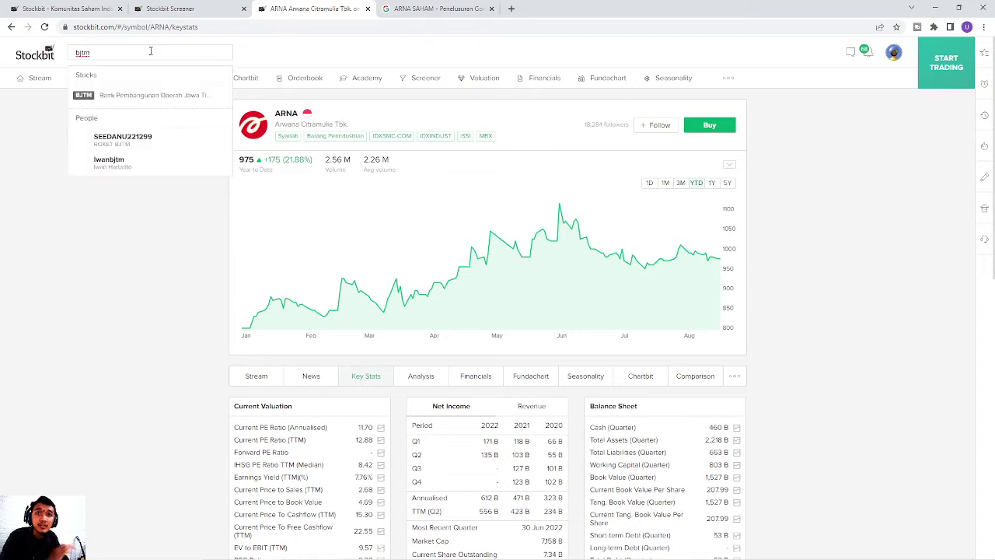
key("Return")
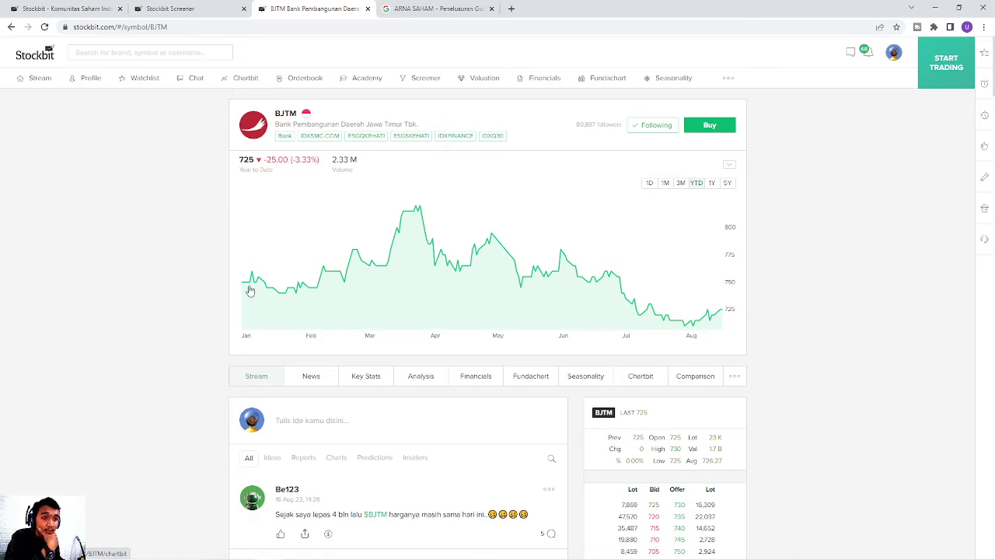
left_click(375, 377)
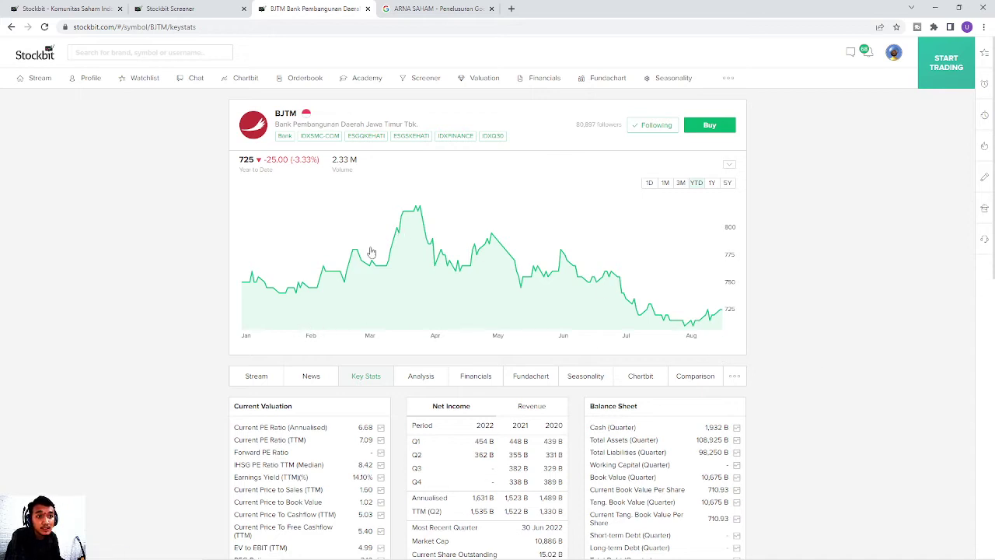
scroll(687, 319, "down", 2)
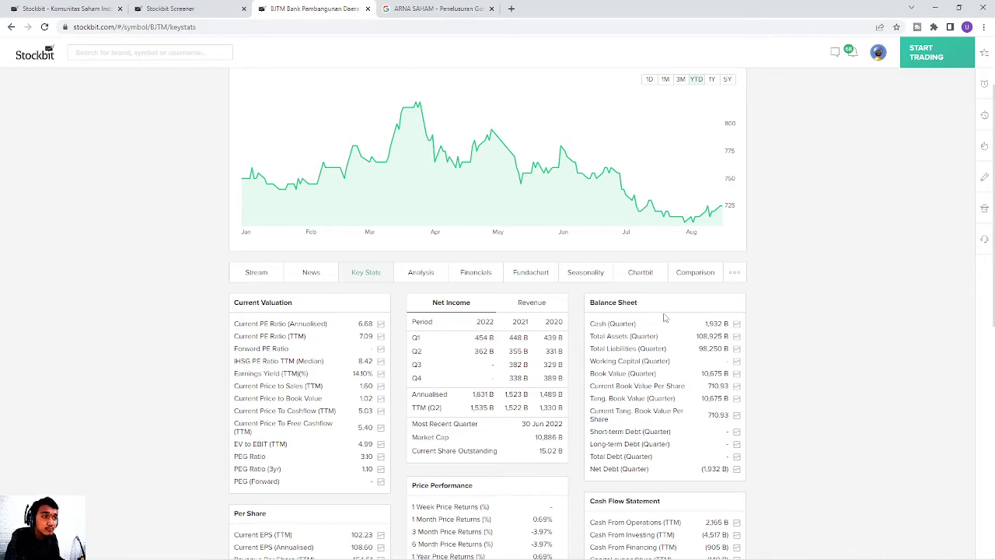
scroll(664, 317, "down", 5)
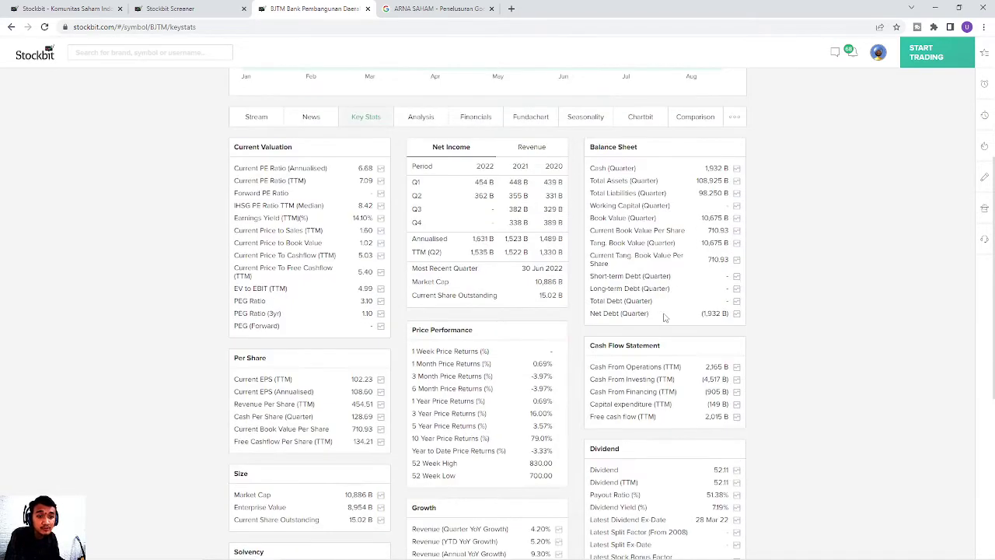
scroll(664, 318, "down", 1)
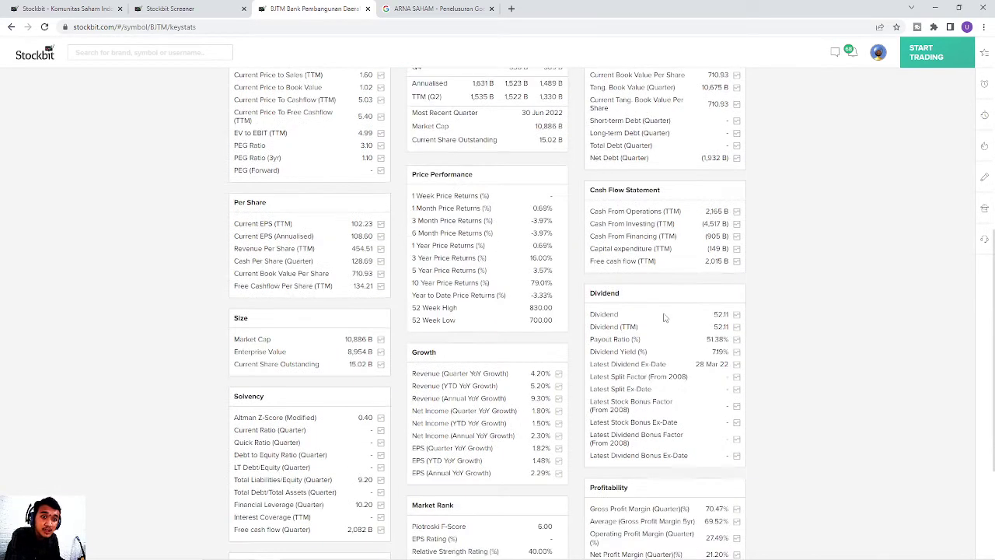
left_click(196, 8)
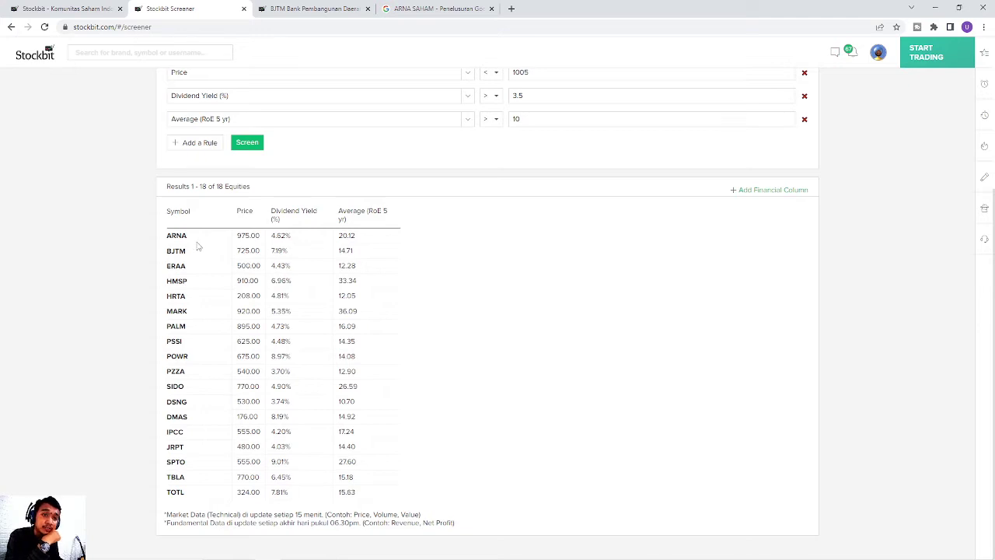
left_click_drag(290, 251, 269, 253)
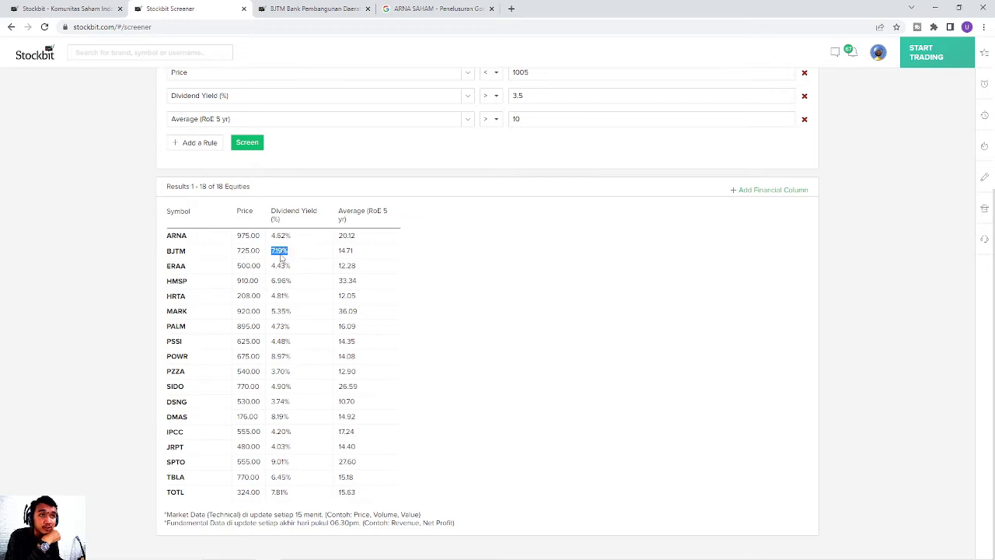
Step: Search Google for "deposito bank jatim" in a new browser tab and highlight the deposit interest rate in the featured answer
left_click(439, 6)
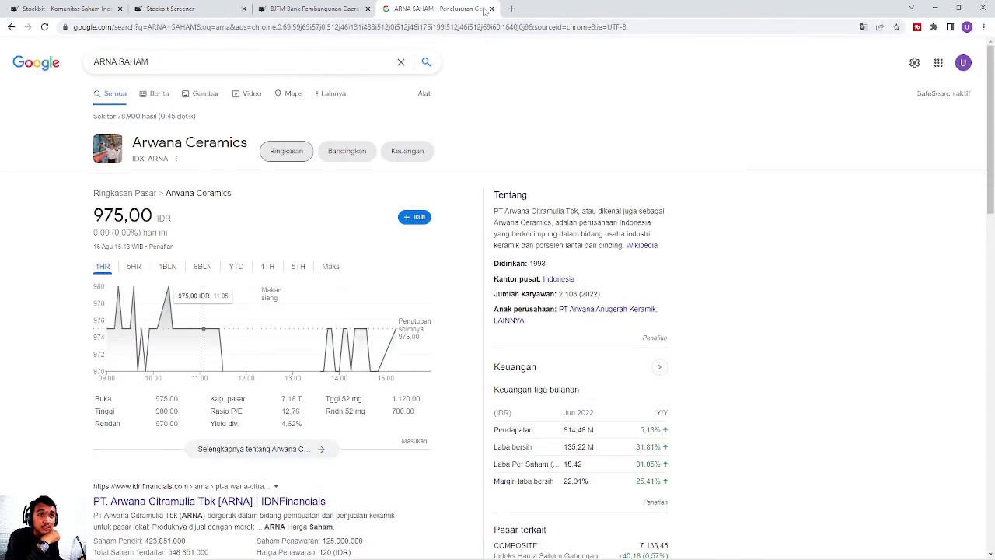
left_click(509, 9)
type("depop")
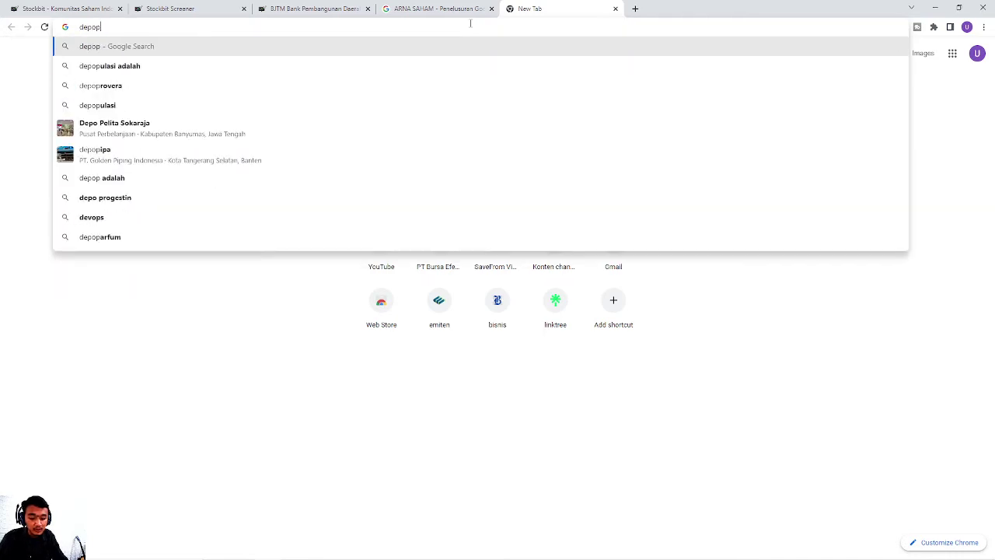
key("BackSpace")
type("osit")
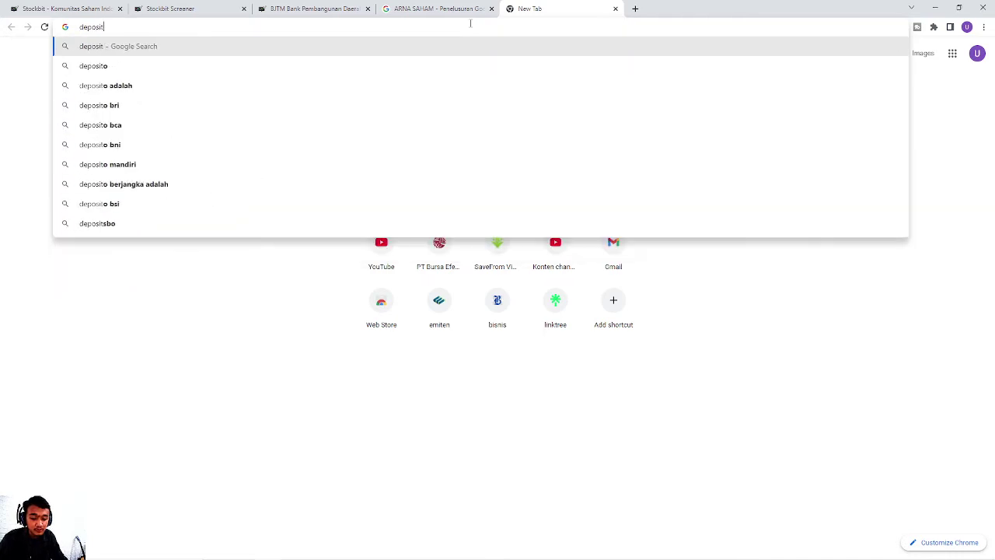
type("o bank jatim")
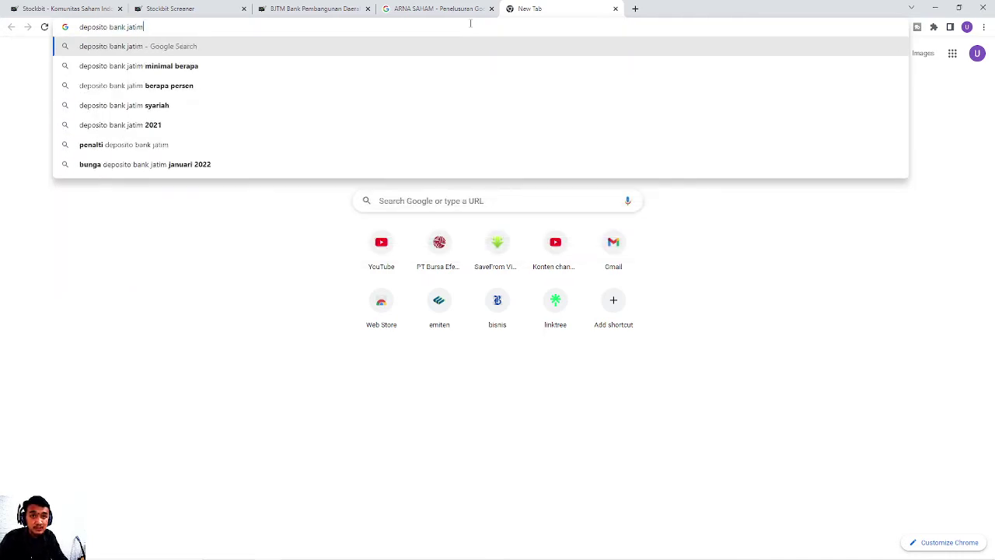
key("Return")
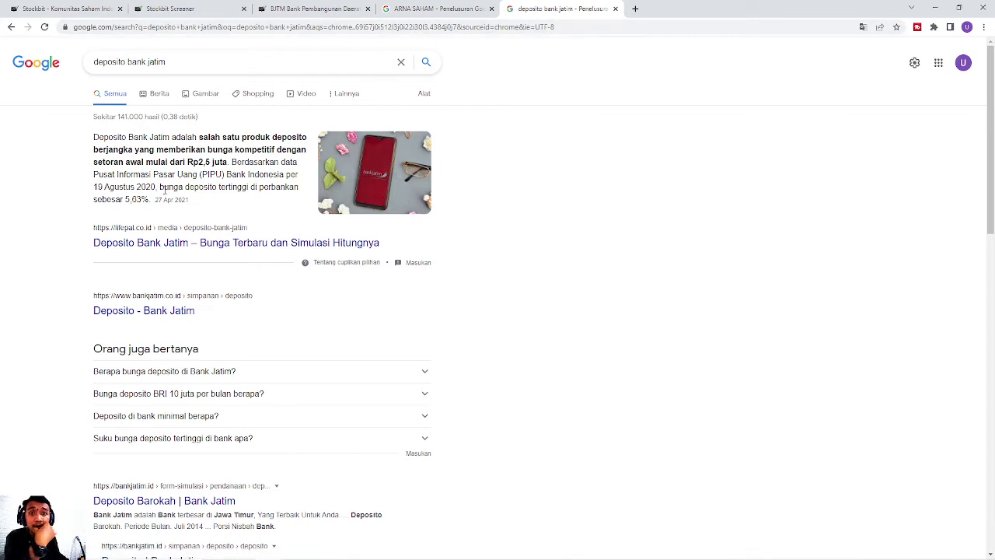
left_click_drag(148, 200, 125, 199)
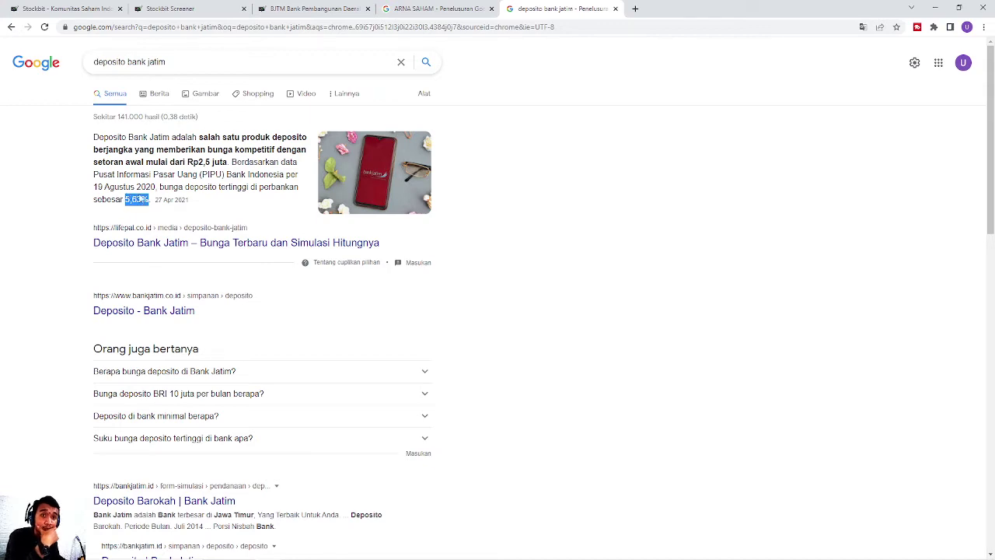
Step: Go back over BJTM's Key Stats on Stockbit and its dividend yield in the screener results
left_click(416, 8)
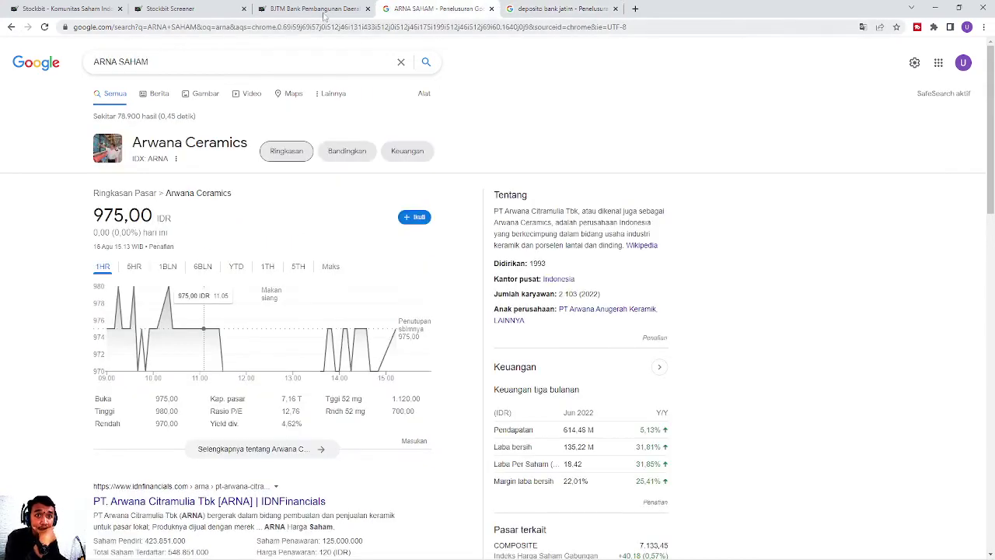
left_click(317, 7)
scroll(406, 218, "up", 3)
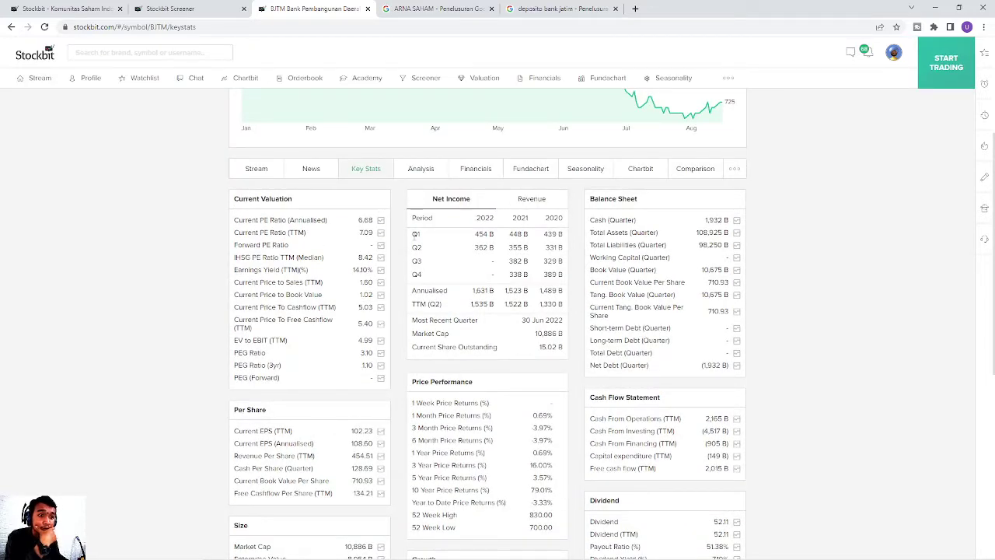
scroll(414, 234, "down", 2)
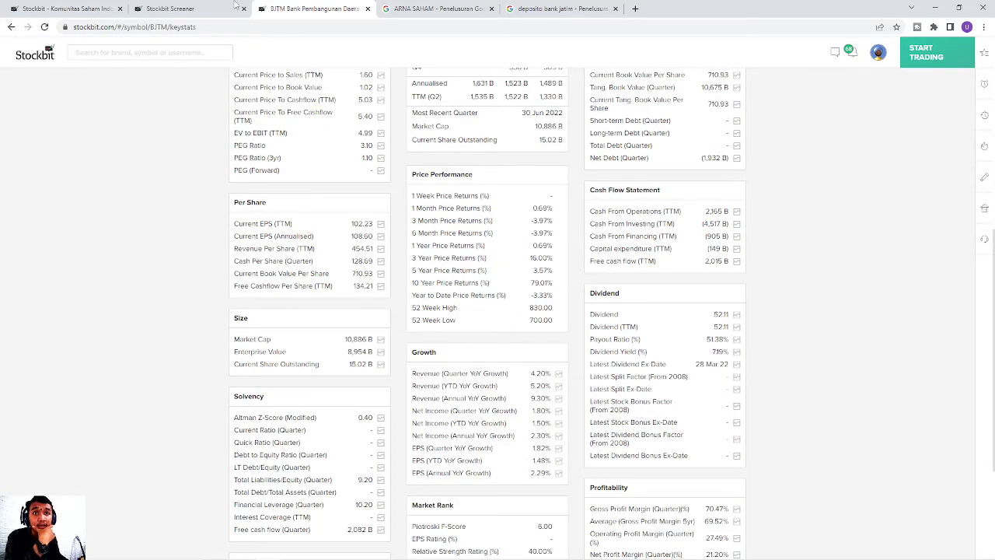
left_click(201, 7)
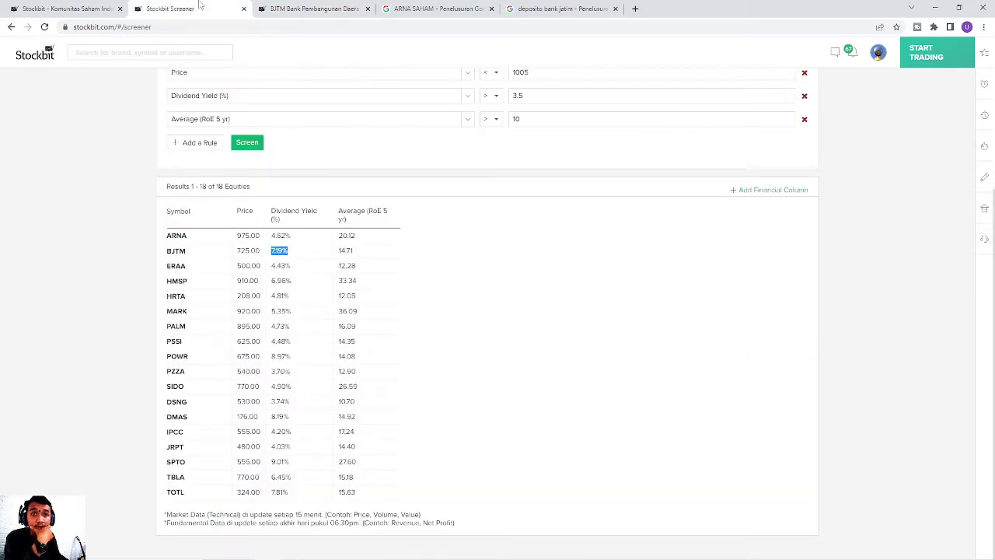
left_click(275, 255)
Step: Replace the "ARNA SAHAM" Google search with "eraa saham" and look over the company summary
left_click(318, 8)
left_click(420, 7)
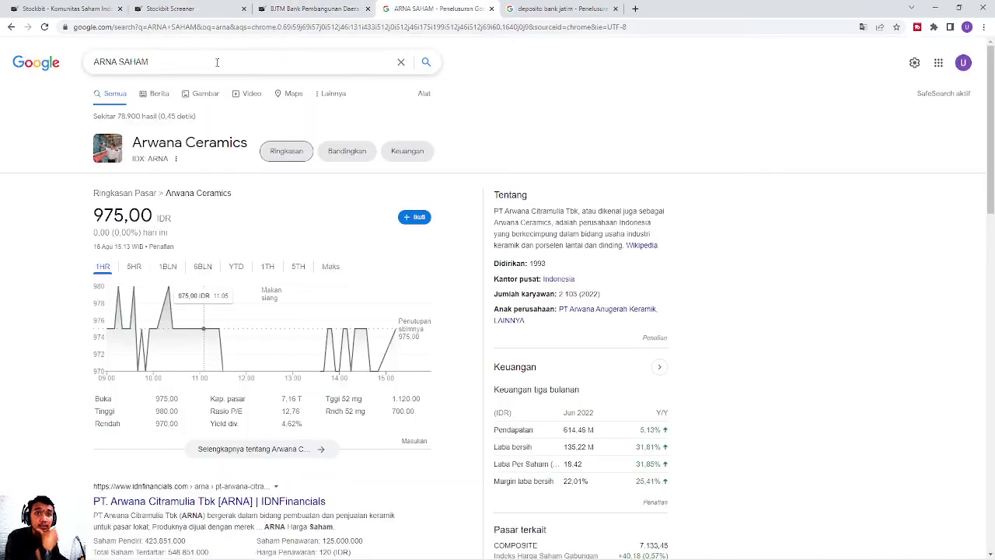
left_click_drag(215, 62, 62, 72)
type("eraa")
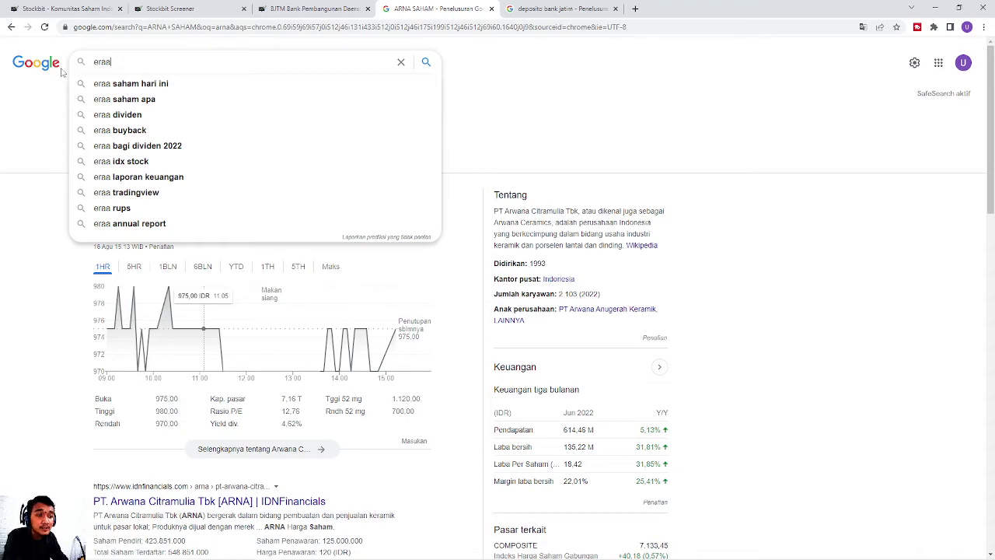
key("Down")
key("Down")
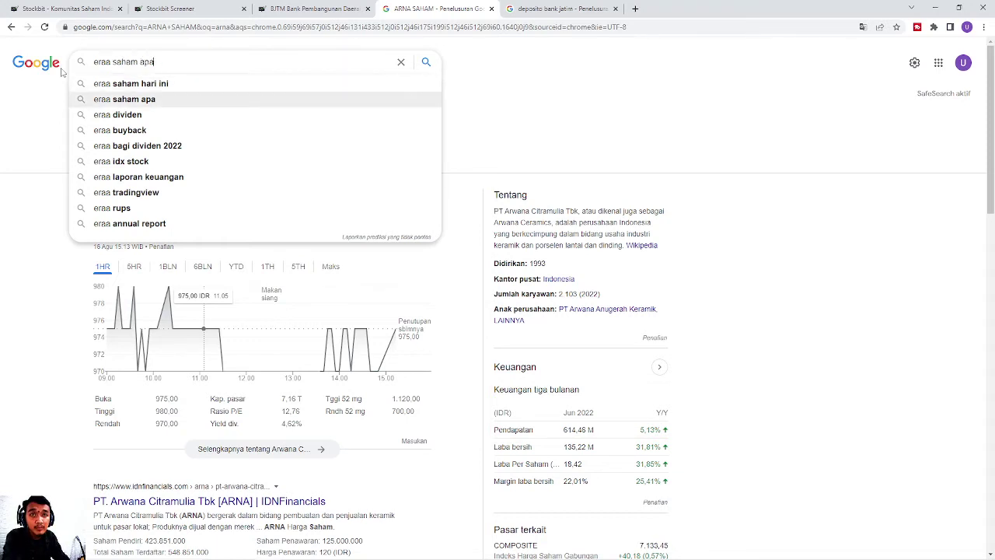
key("BackSpace")
key("BackSpace")
key("BackSpace")
key("Return")
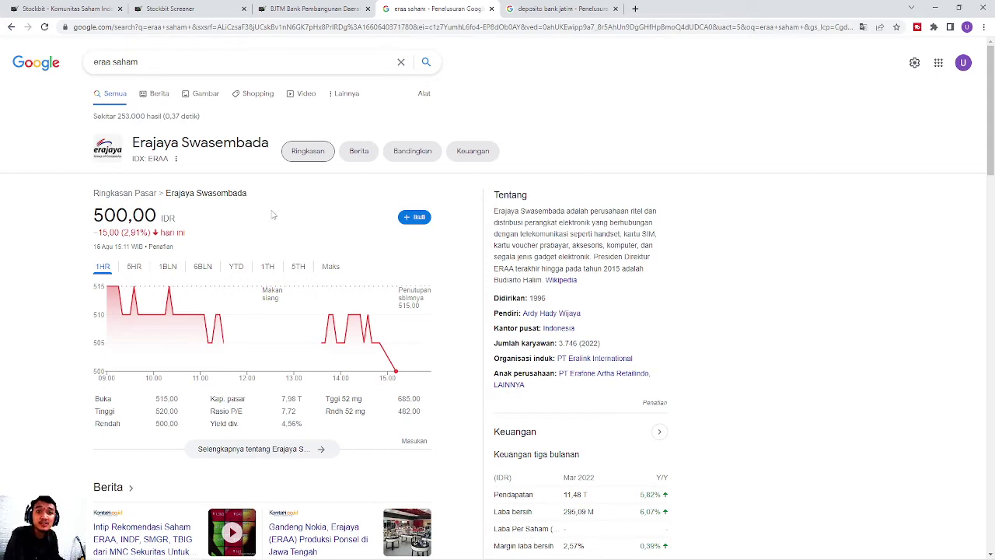
Step: Open the ERAA stock page on Stockbit and review its price chart and Key Stats
left_click(330, 8)
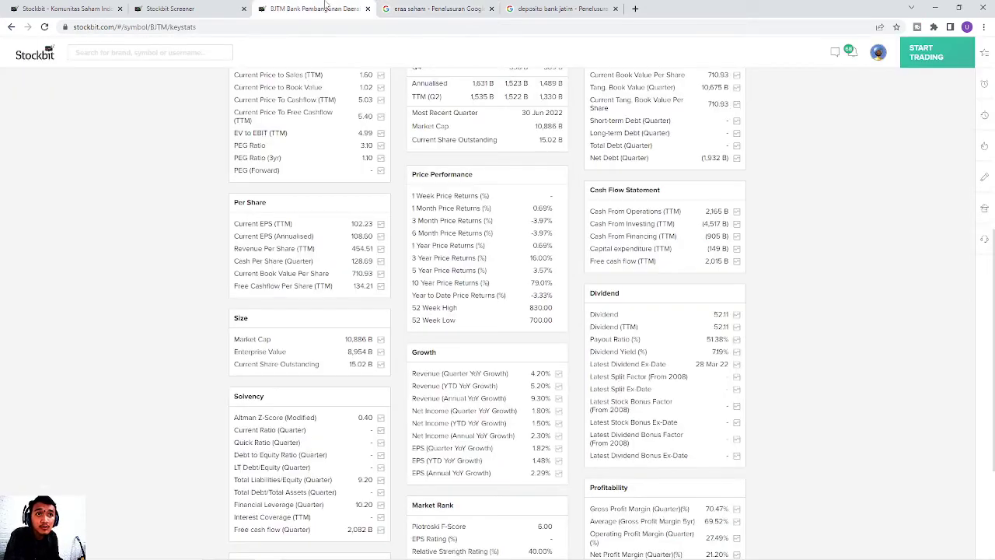
scroll(300, 161, "up", 5)
left_click(218, 51)
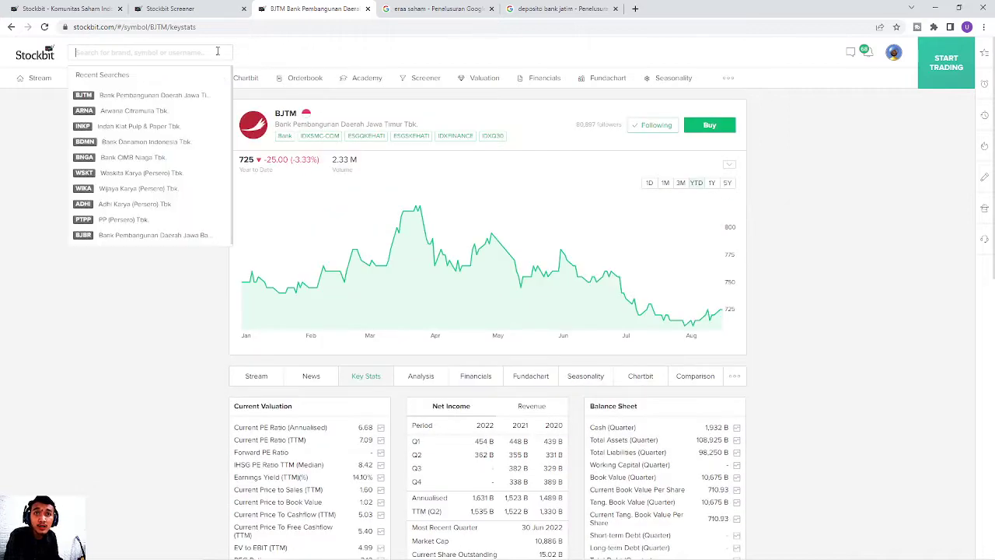
type("er")
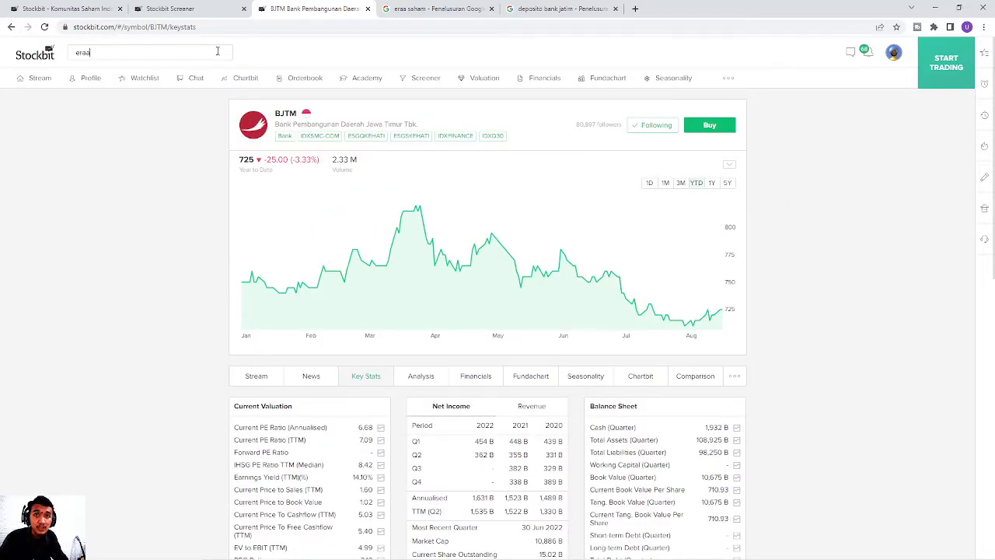
type("aa")
key("Return")
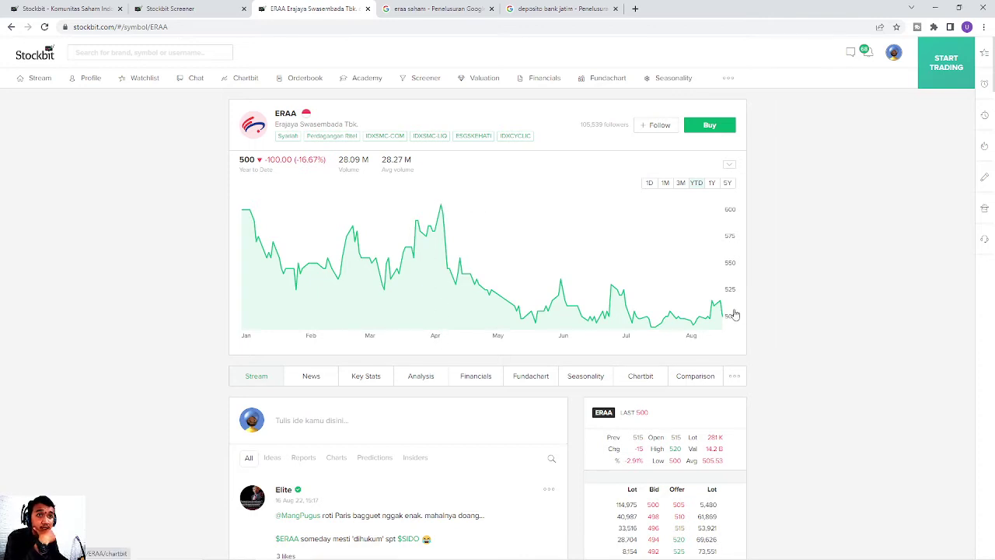
left_click(368, 378)
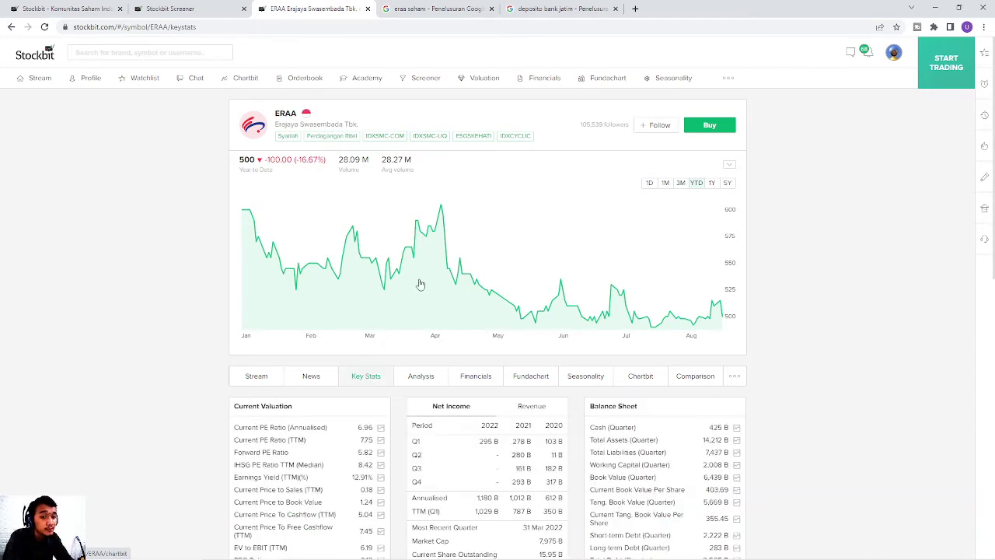
scroll(419, 284, "down", 4)
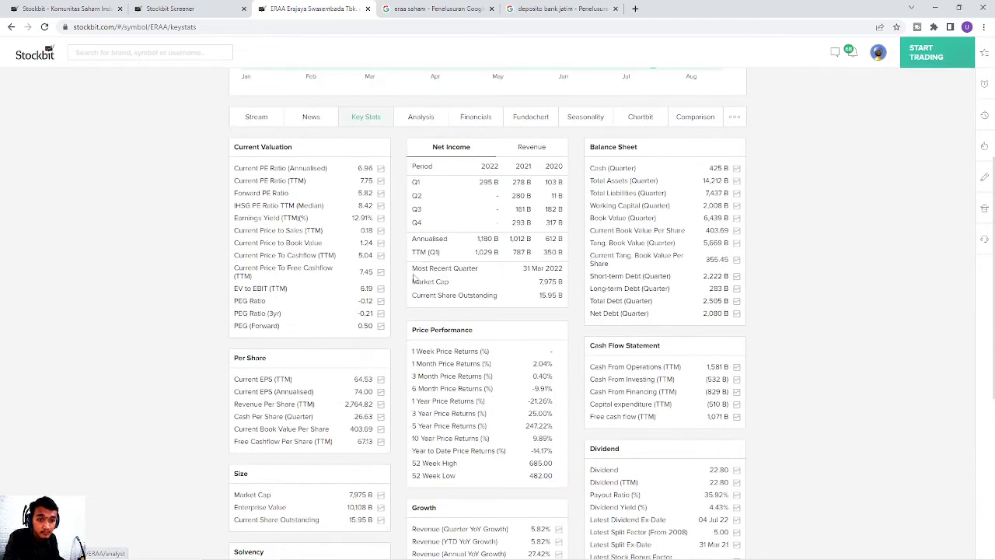
Step: Check the screener results for the next candidate and bring up the HMSP stock page
left_click(204, 10)
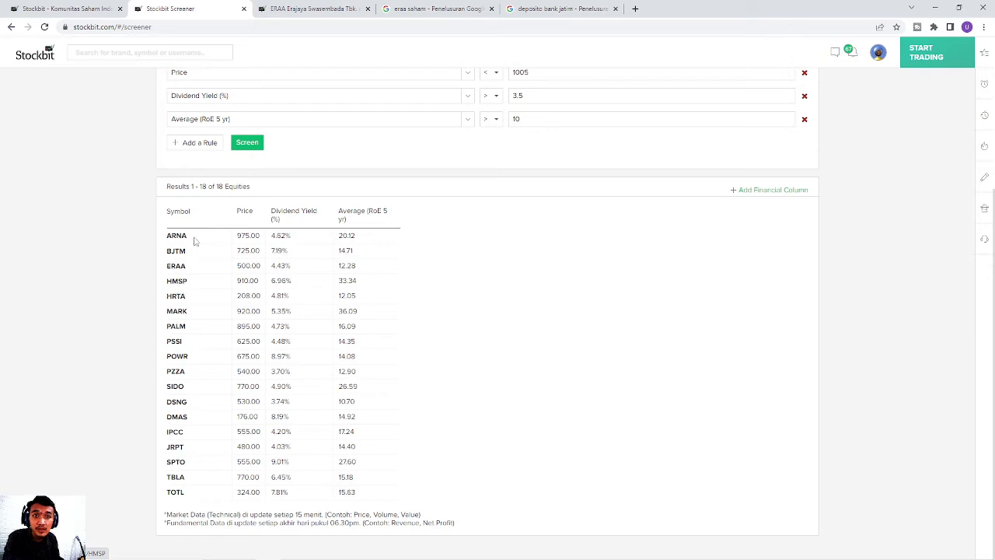
left_click(325, 9)
scroll(267, 109, "up", 4)
left_click(206, 51)
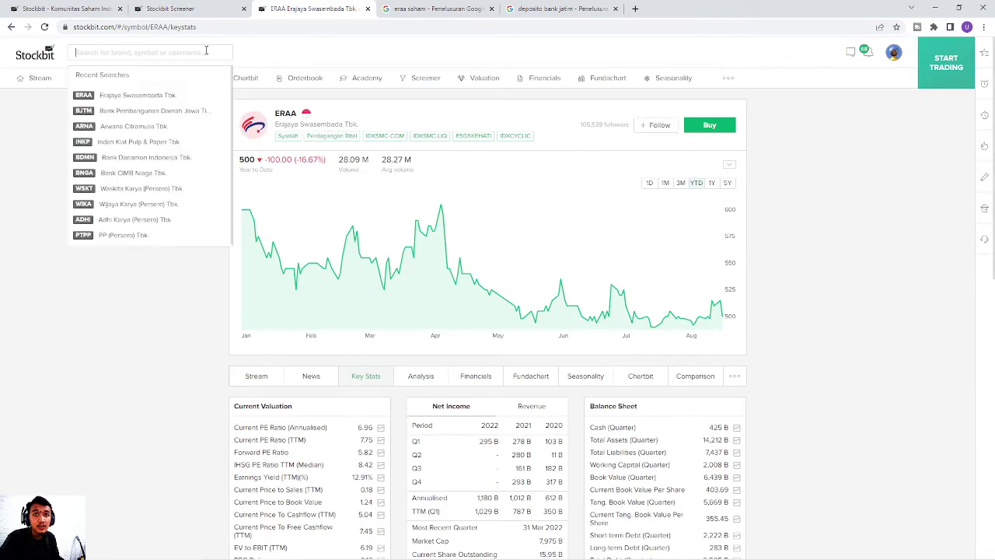
type("hmsp")
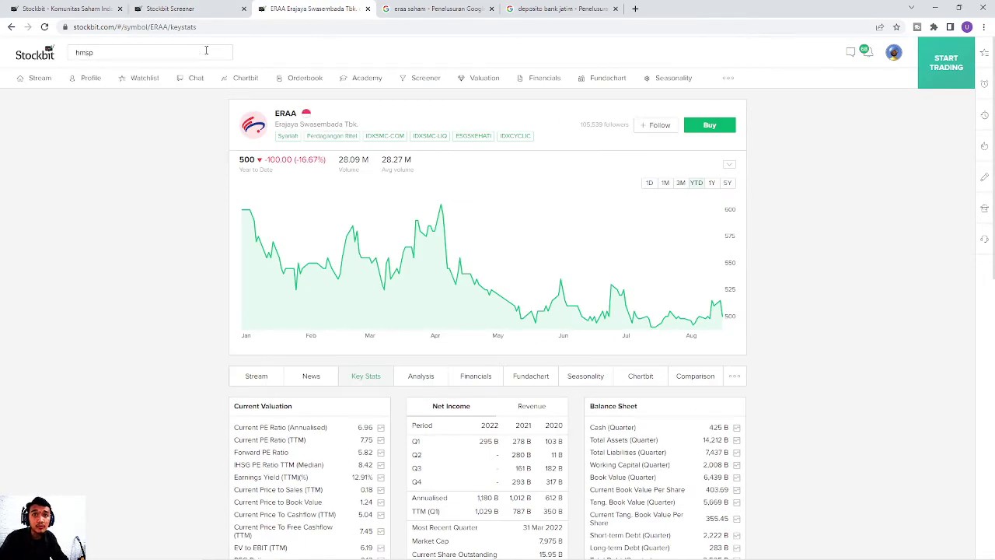
key("Return")
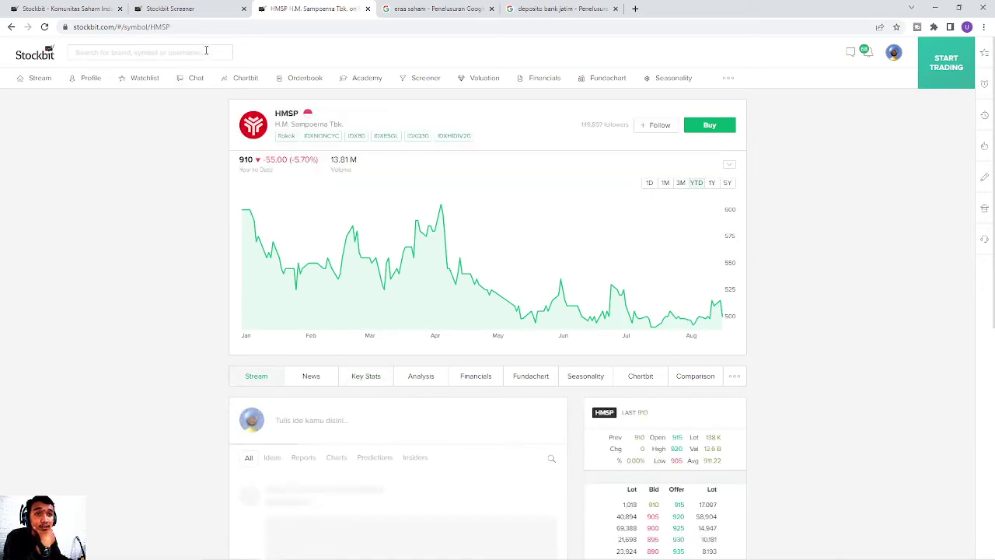
Step: Examine HMSP's price chart and Key Stats, including its growth, dividend and profitability figures
left_click(420, 377)
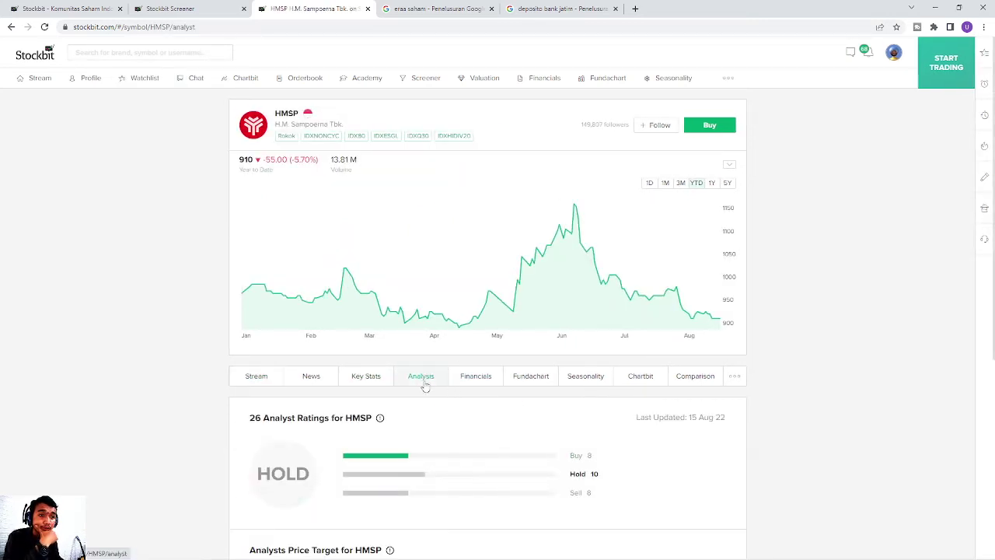
left_click(377, 384)
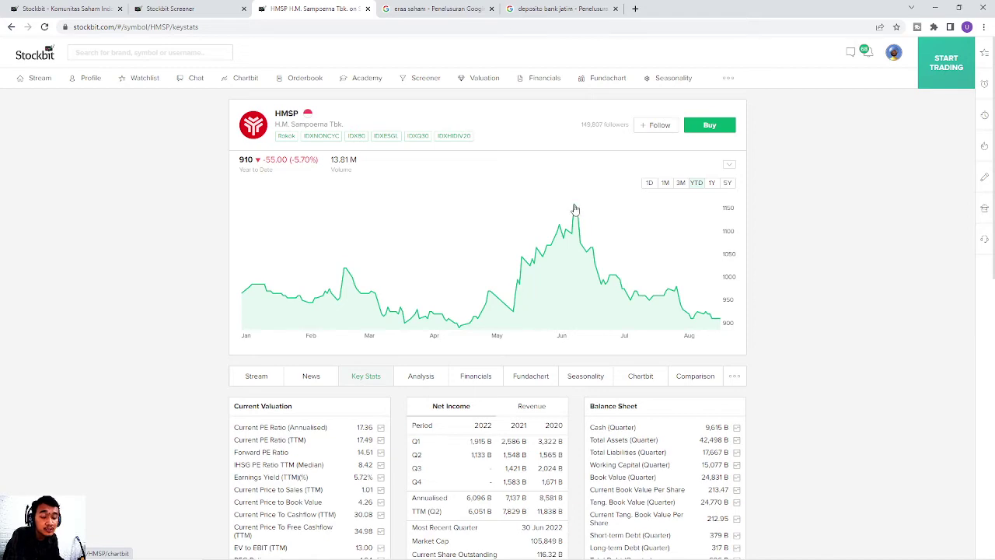
scroll(575, 210, "down", 7)
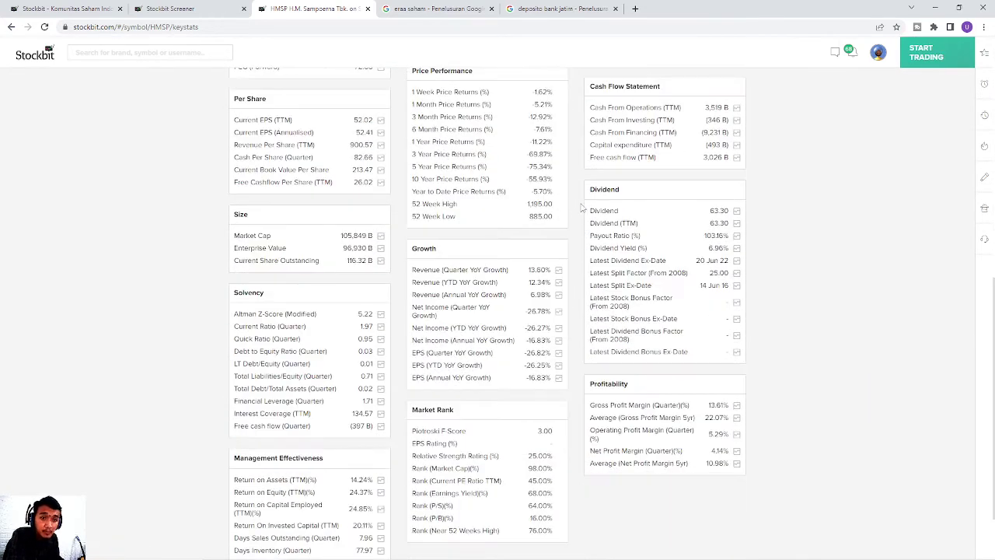
Step: Recheck HMSP's remaining Key Stats, then compare its year-to-date price chart with its quarterly net income
scroll(579, 208, "down", 2)
scroll(581, 206, "up", 2)
scroll(581, 209, "up", 7)
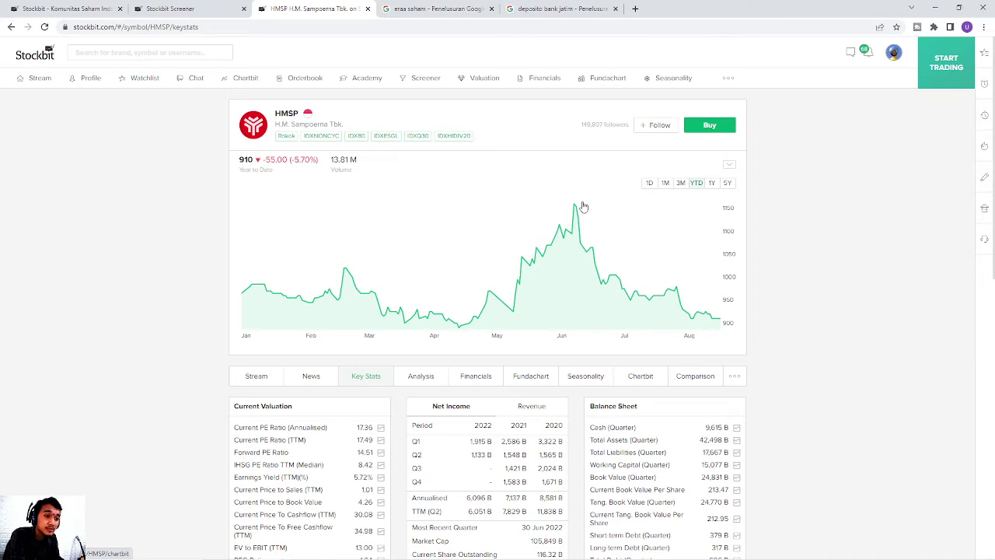
scroll(584, 206, "down", 2)
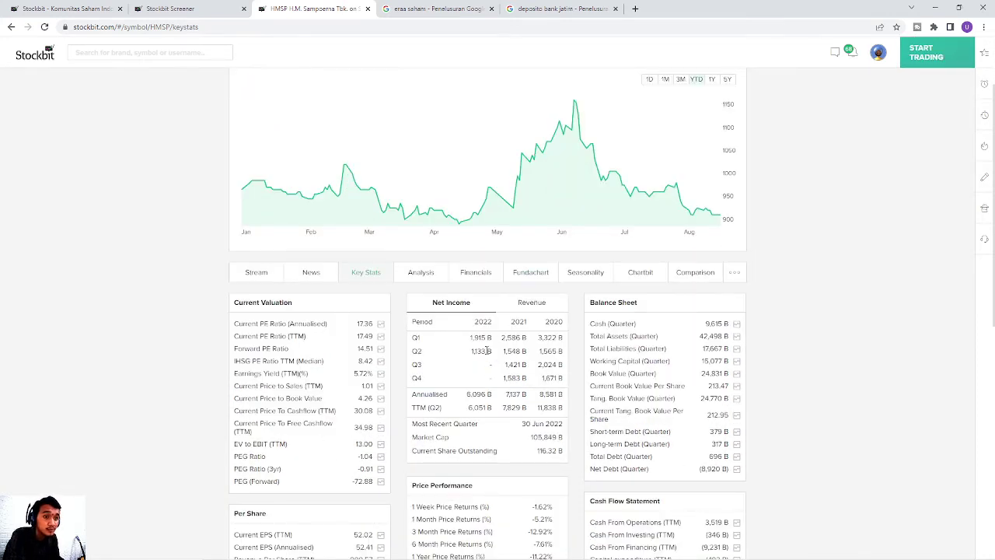
scroll(486, 351, "up", 2)
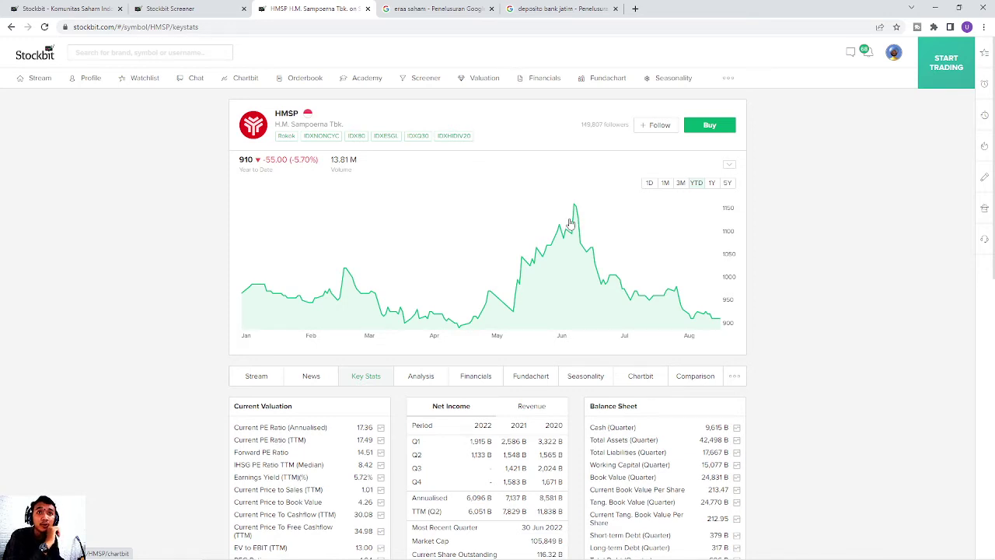
Step: Check HMSP's dividend yield and average RoE in the screener results, then bring up the HRTA stock page on Stockbit
left_click(194, 7)
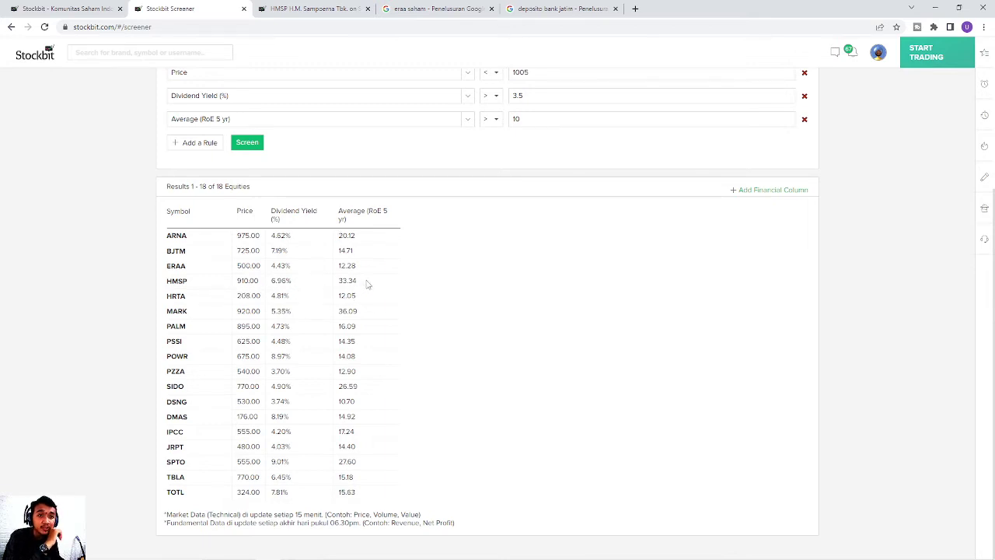
left_click_drag(368, 284, 272, 281)
left_click(274, 280)
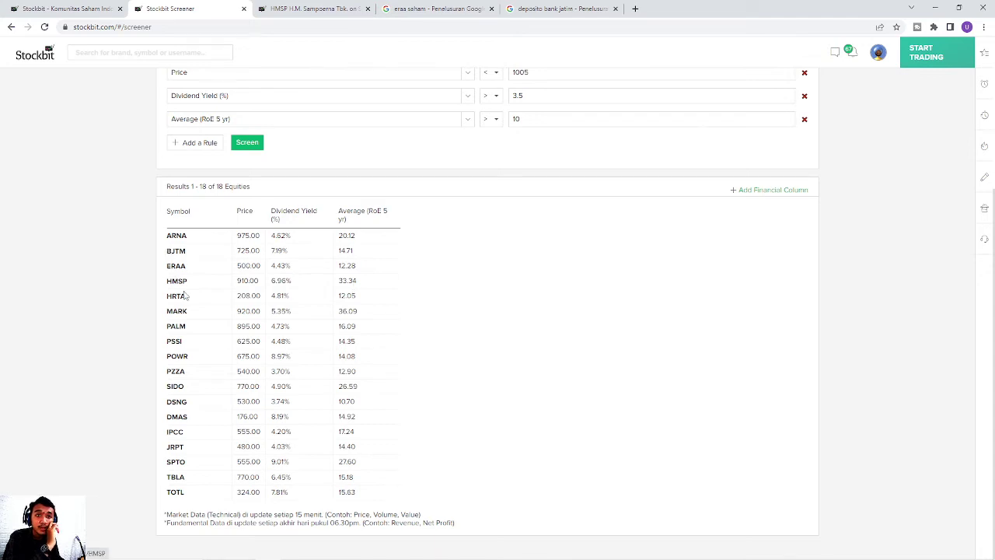
left_click(268, 9)
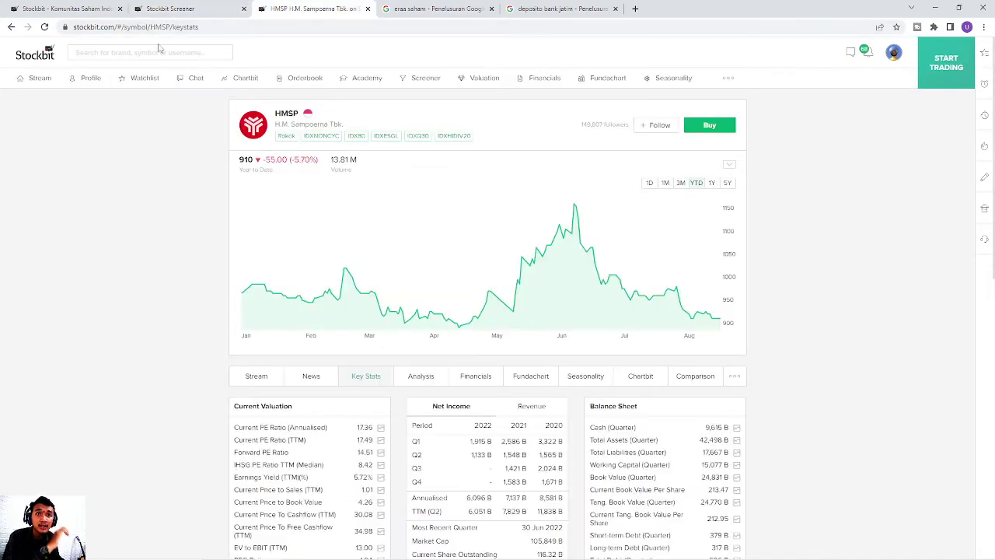
left_click(156, 51)
type("hr")
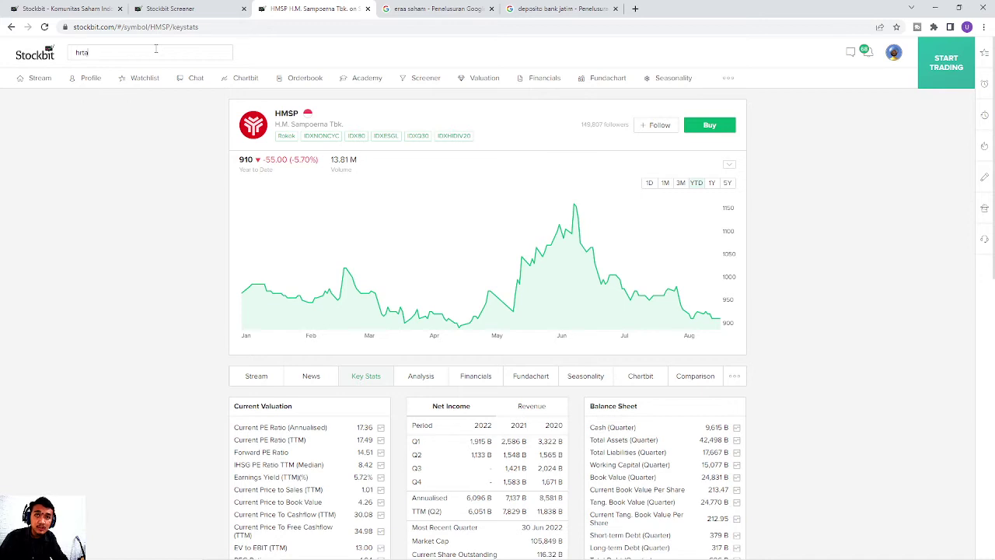
type("ta")
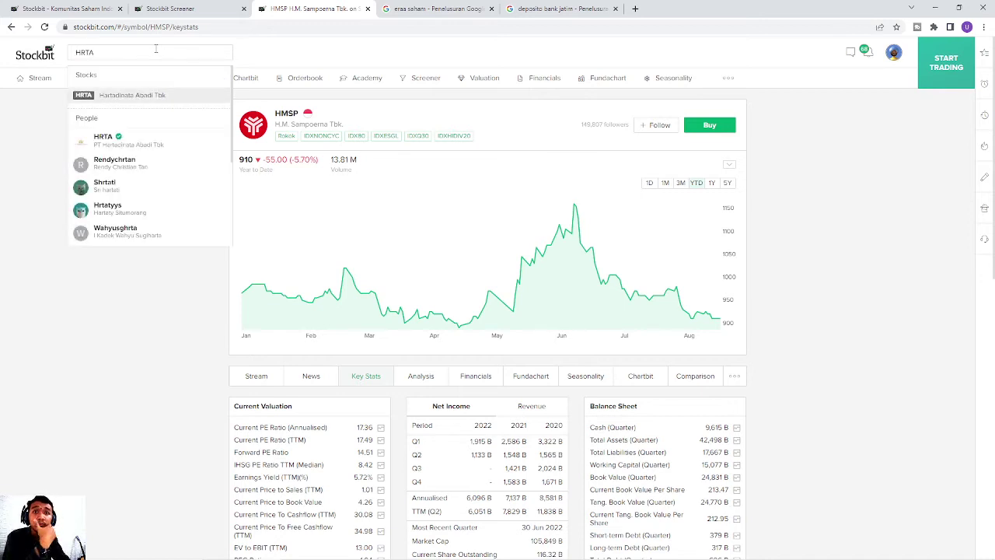
key("Return")
Step: Replace the "eraa saham" Google search with "hrta saham apa" and look over the company summary, financials and news
left_click(420, 8)
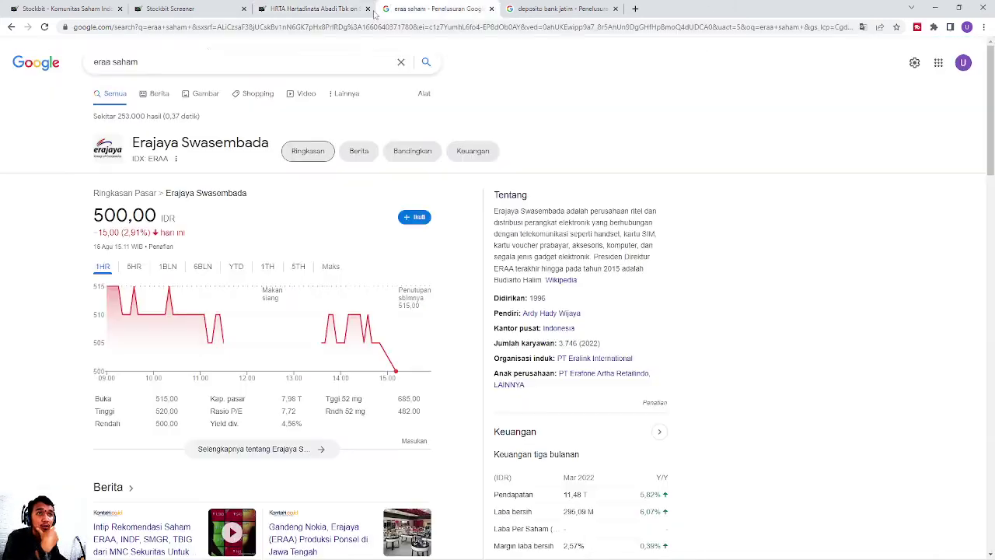
left_click_drag(199, 61, 84, 70)
type("hrta saham")
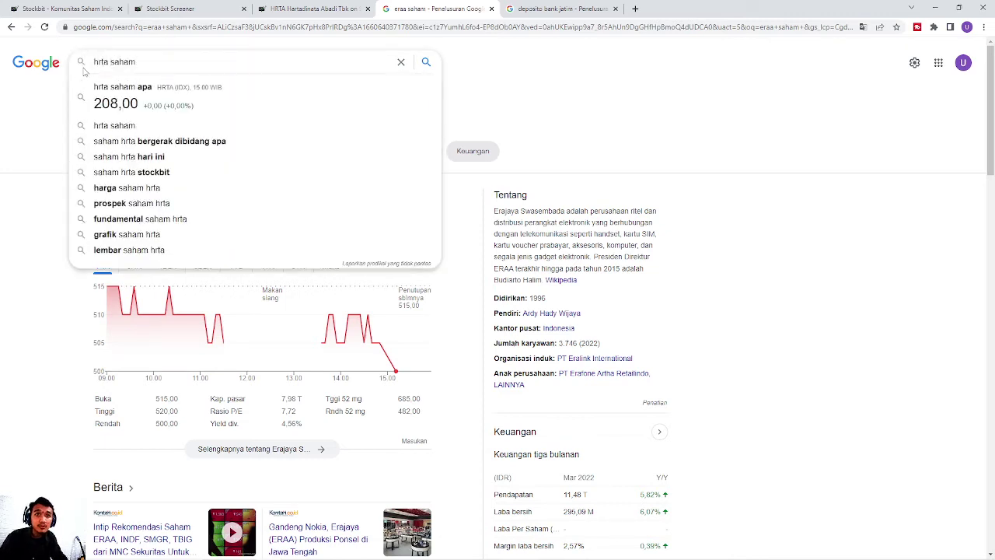
key("Down")
key("Return")
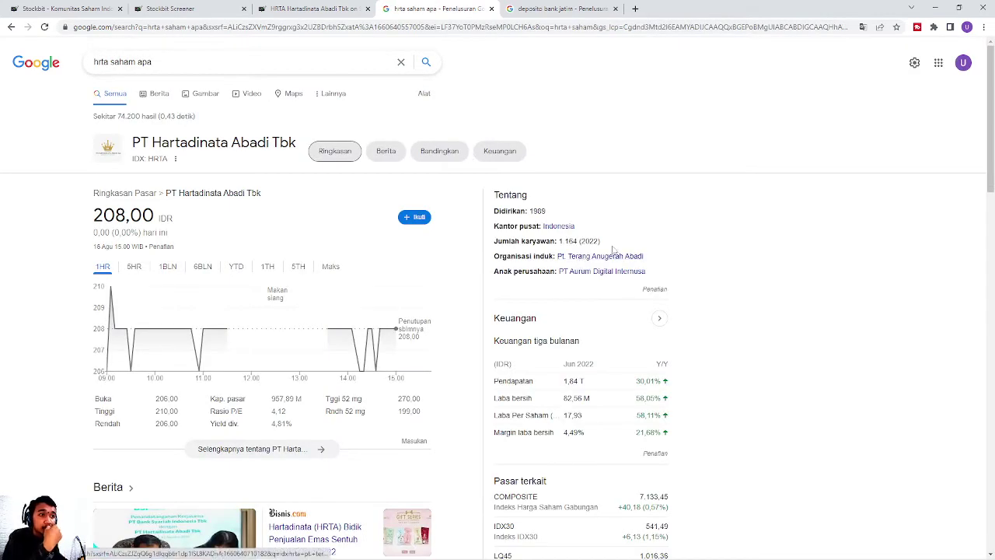
scroll(644, 244, "down", 2)
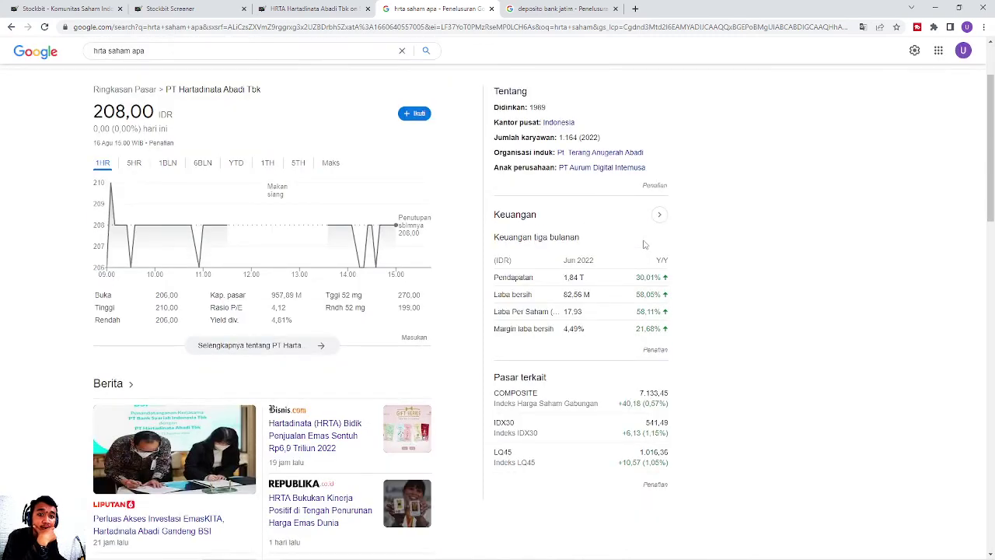
scroll(644, 244, "down", 1)
scroll(644, 244, "up", 3)
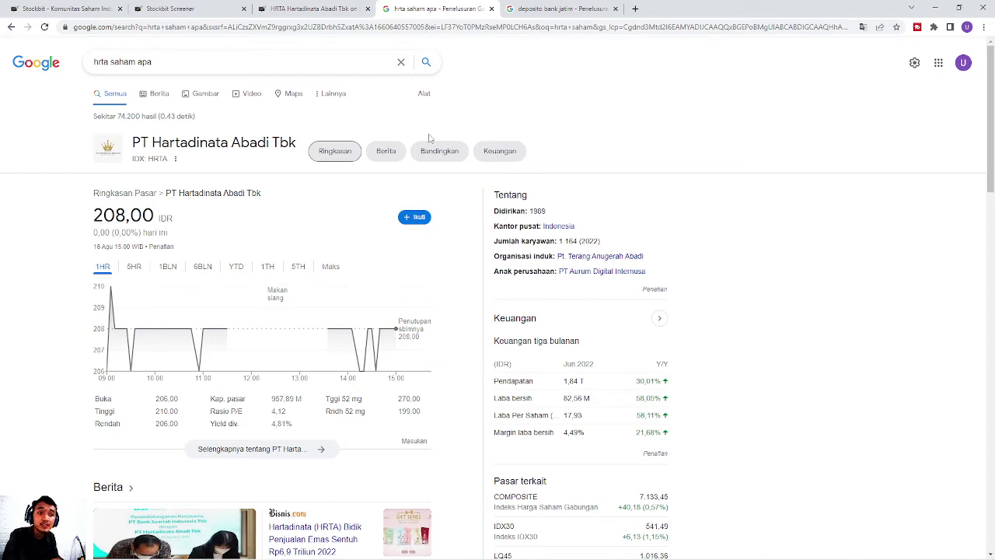
Step: Open HRTA's Key Stats on Stockbit and review its valuation, net income, growth, dividend and profitability figures
left_click(315, 11)
left_click(366, 375)
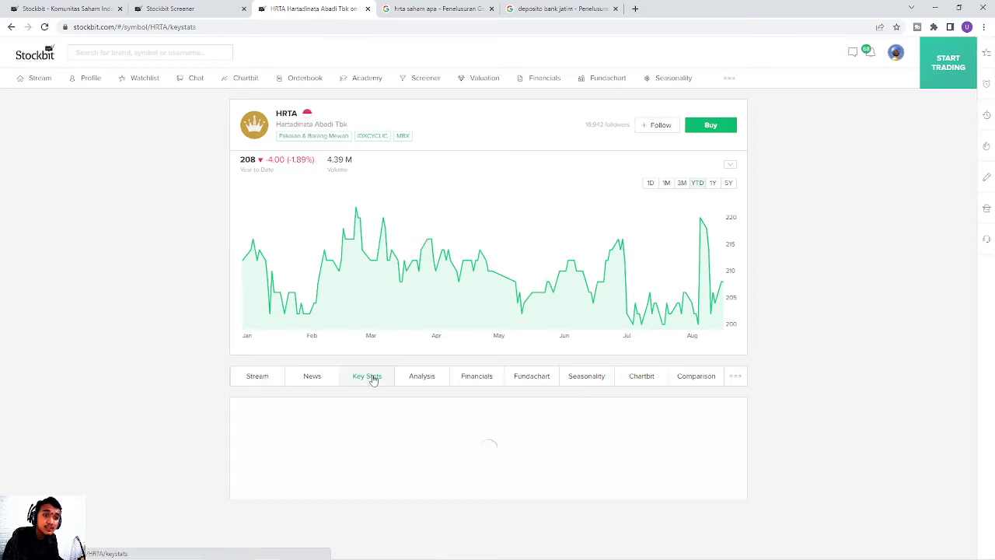
scroll(386, 315, "down", 1)
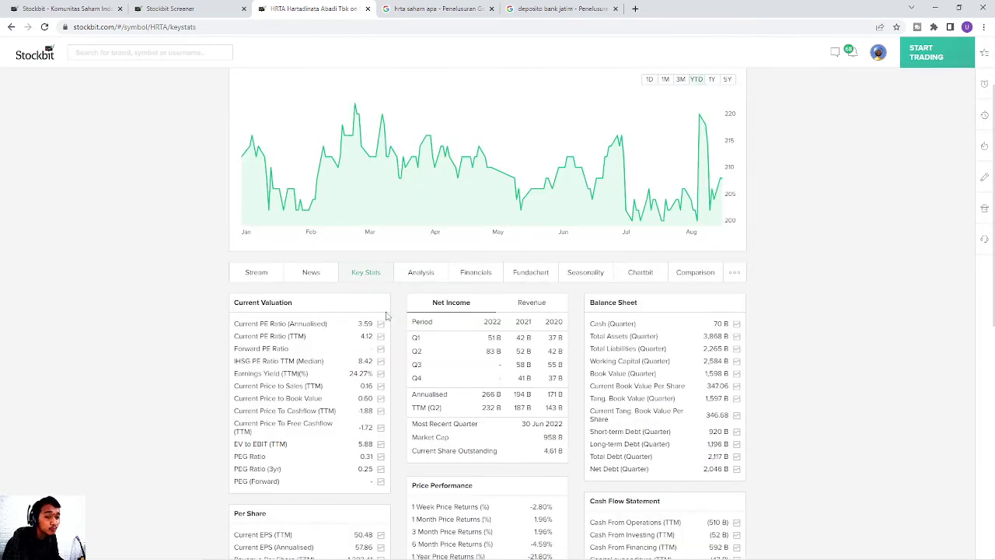
scroll(386, 314, "down", 1)
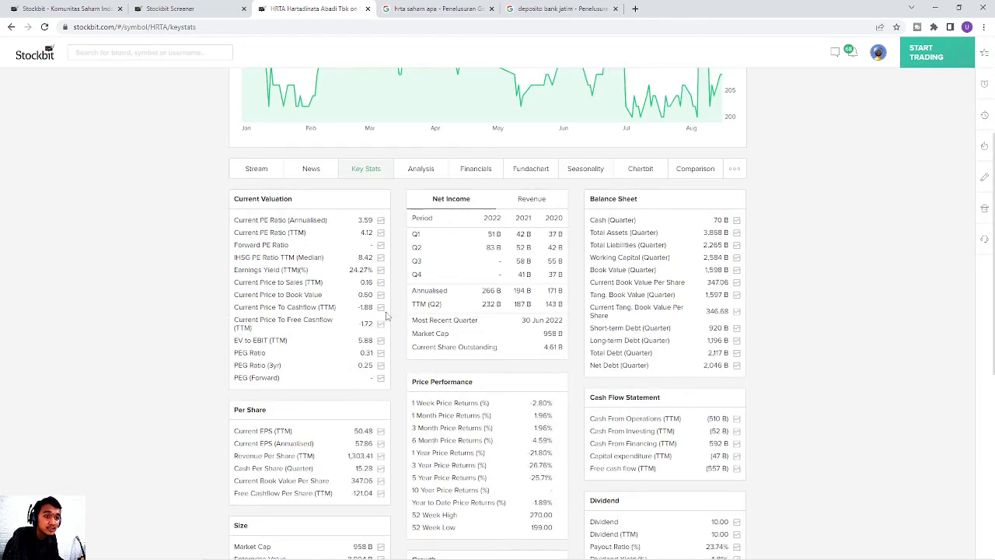
scroll(386, 314, "down", 2)
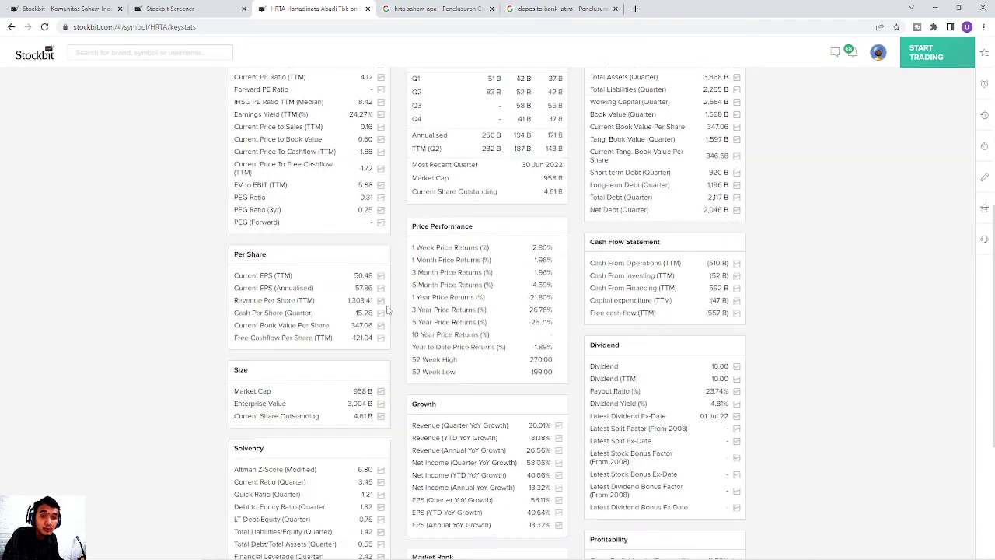
scroll(386, 310, "down", 1)
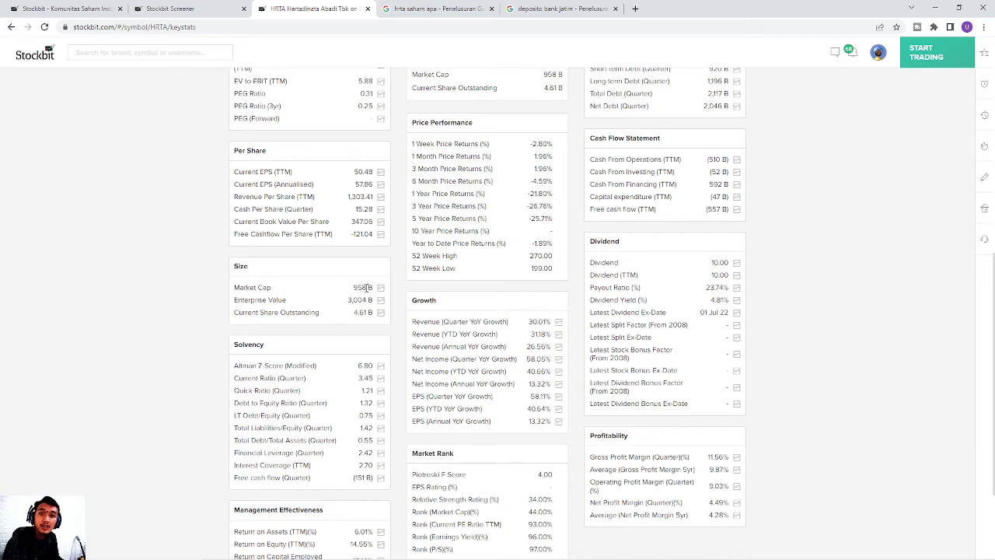
Step: Examine HRTA's market cap among the Size figures and revisit the company's Google summary
left_click_drag(371, 287, 353, 289)
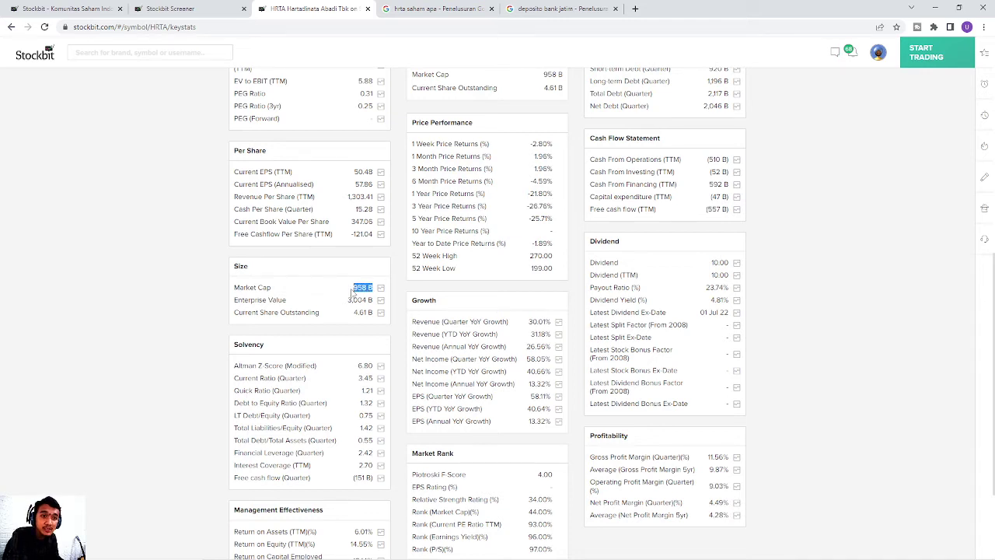
left_click(354, 289)
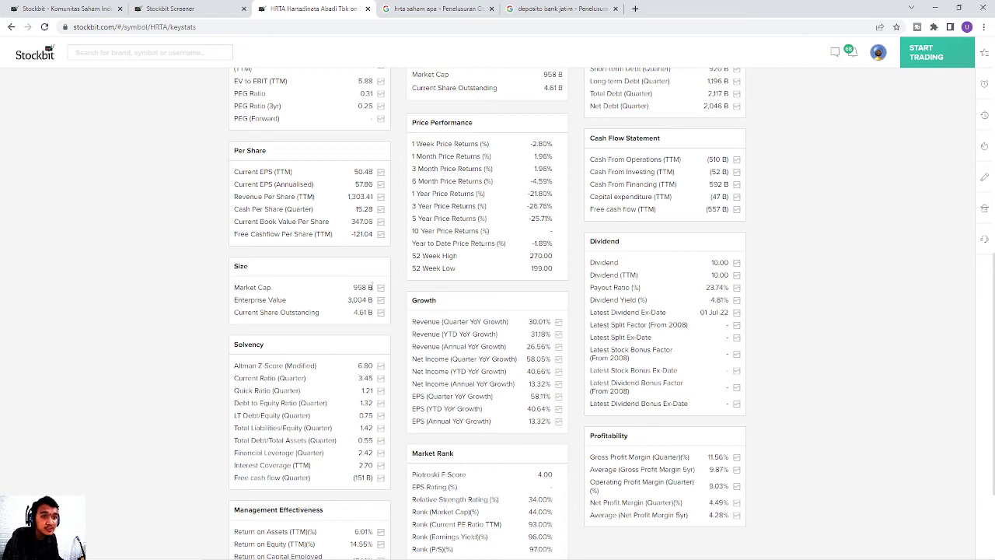
left_click_drag(373, 287, 234, 283)
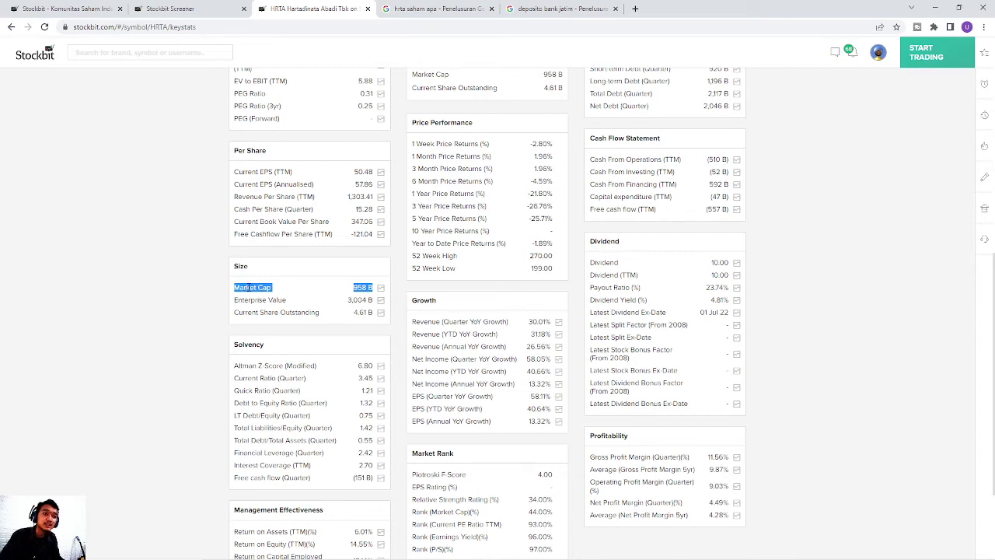
scroll(387, 206, "up", 6)
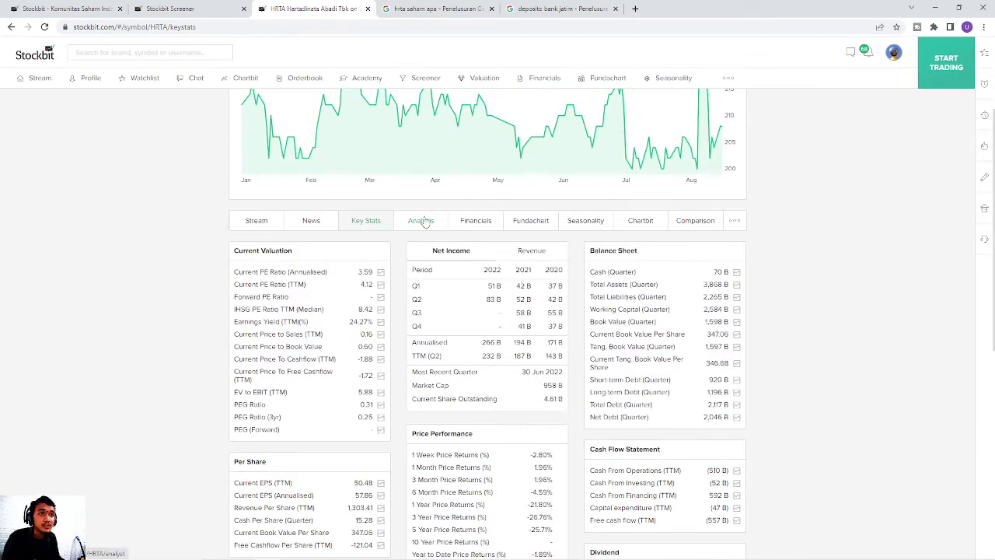
left_click(399, 10)
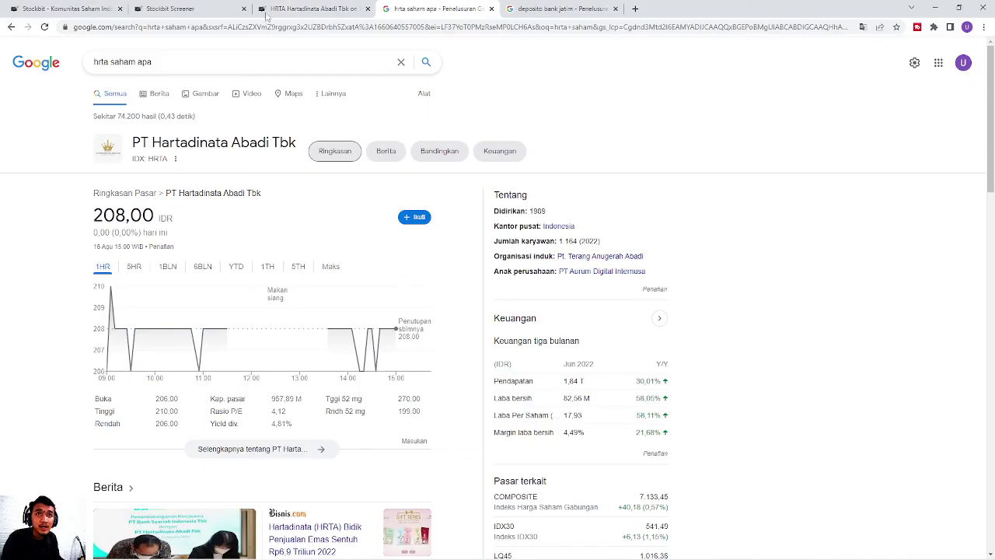
Step: Check the screener results for the candidate after HRTA and bring up the MARK stock page on Stockbit
left_click(200, 8)
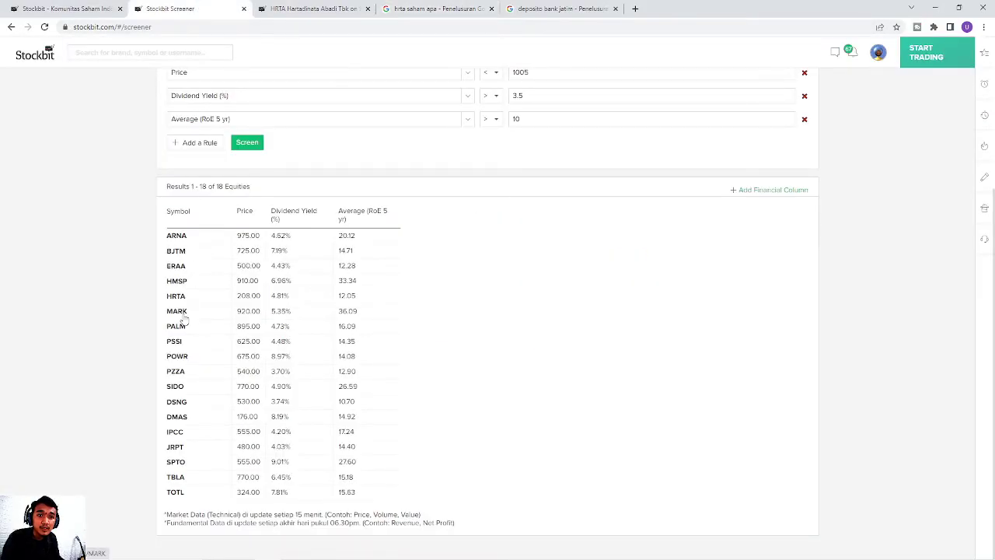
left_click(303, 8)
left_click(157, 53)
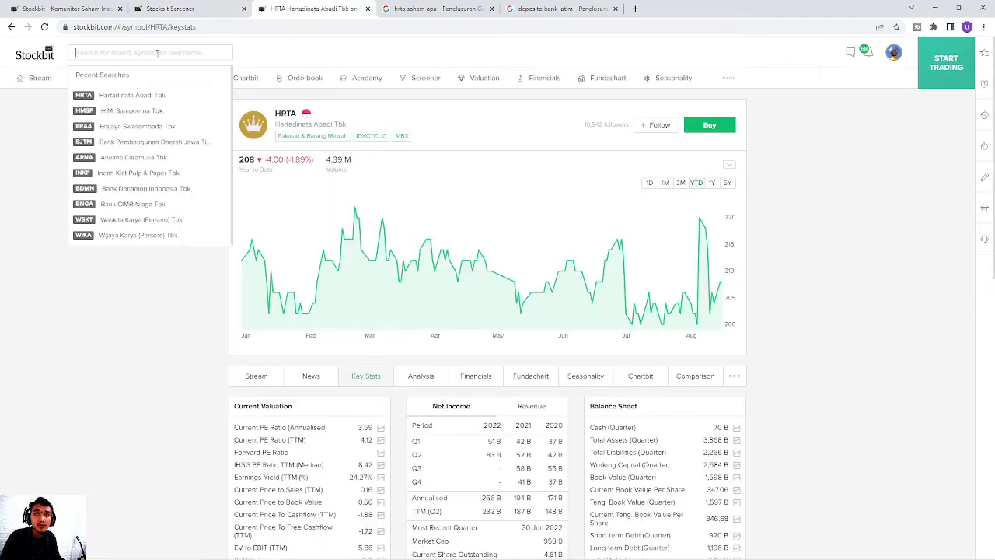
type("mark")
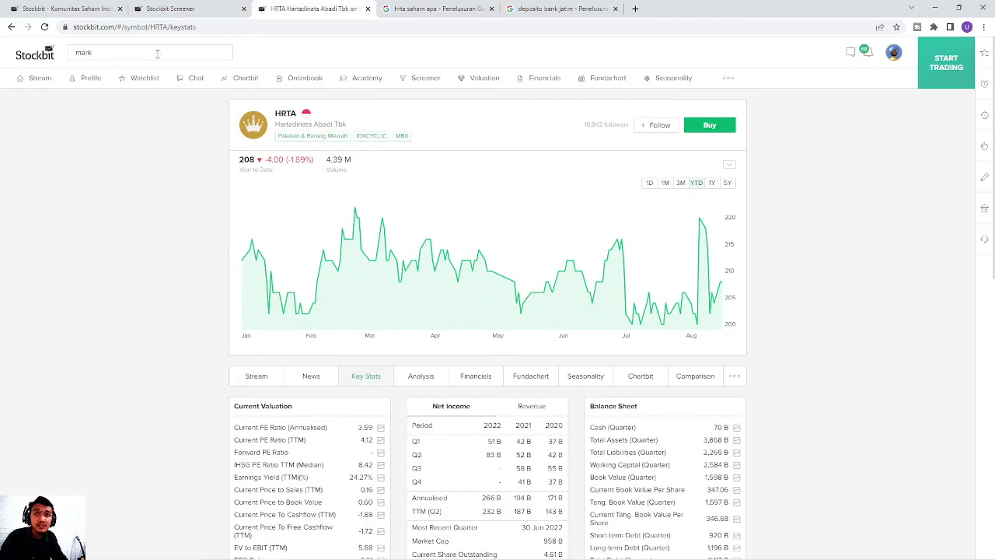
key("Return")
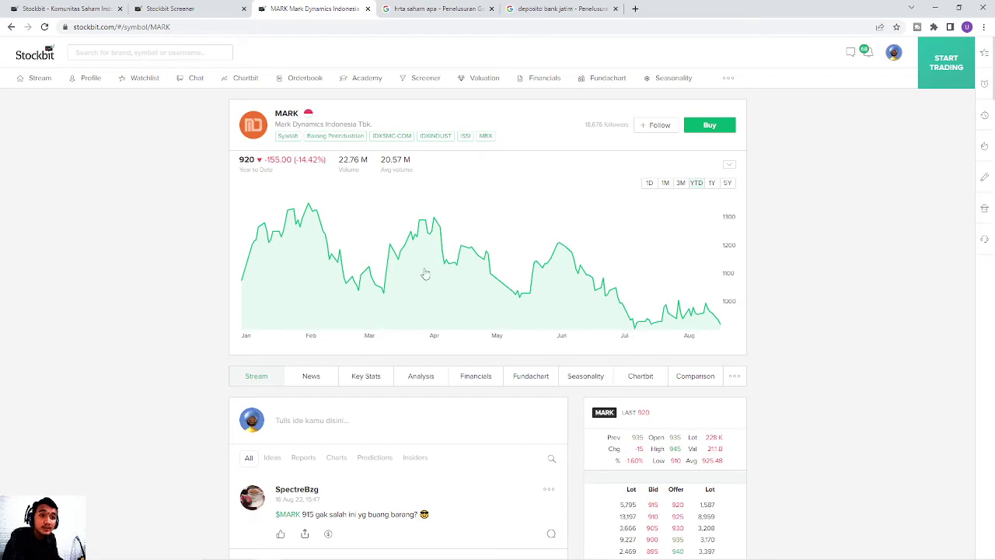
Step: Open MARK's Key Stats and examine its solvency, management effectiveness, growth, dividend and profitability figures alongside the price chart
left_click(363, 378)
scroll(366, 374, "down", 6)
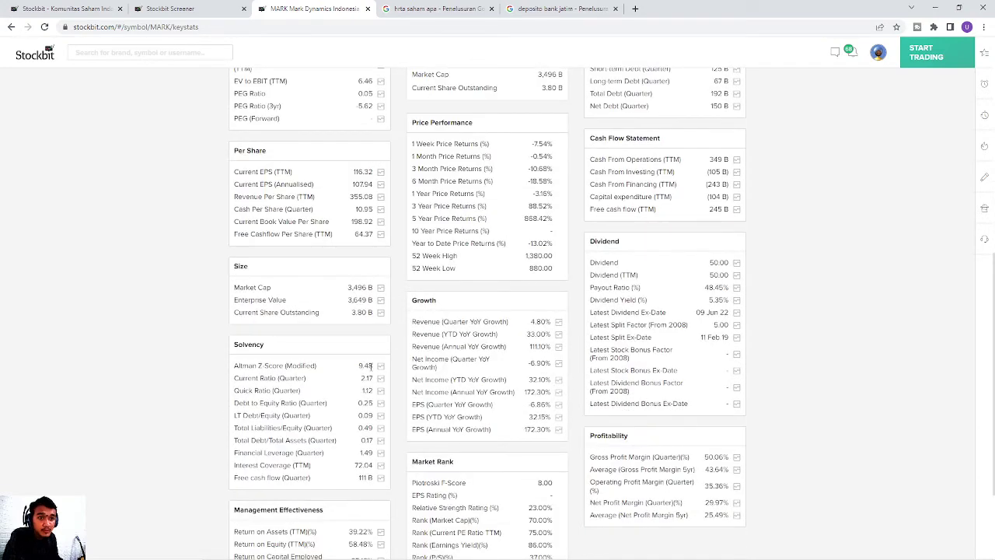
scroll(371, 366, "down", 1)
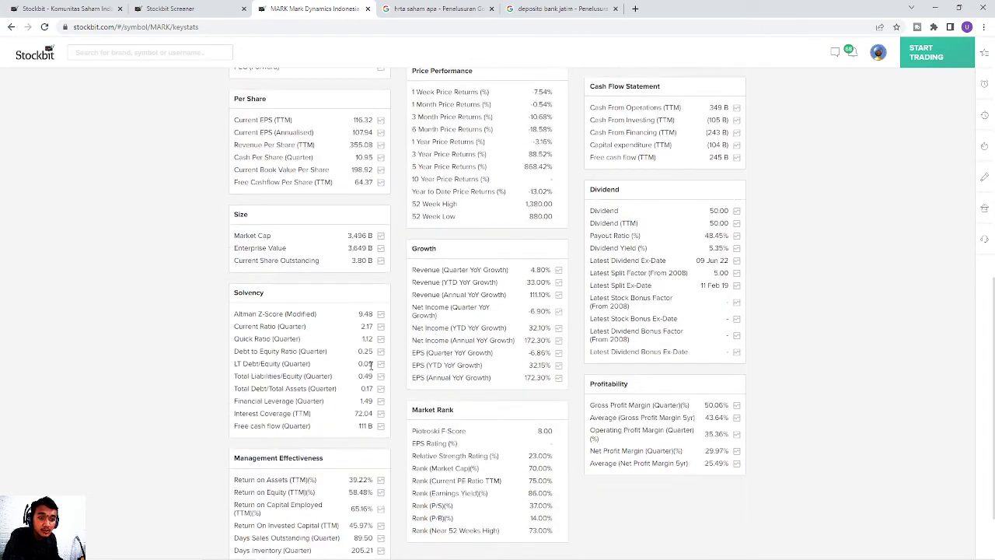
scroll(371, 362, "down", 1)
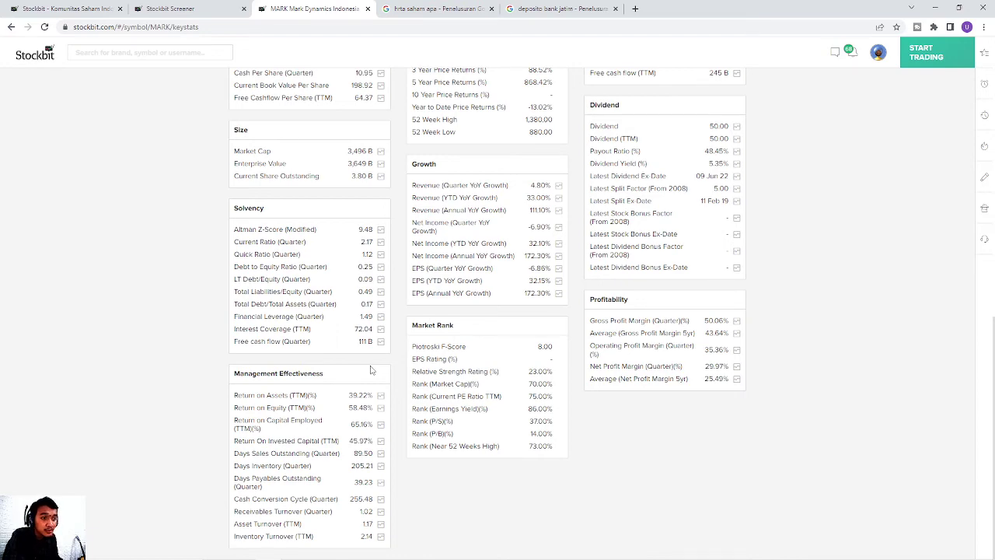
scroll(371, 370, "up", 7)
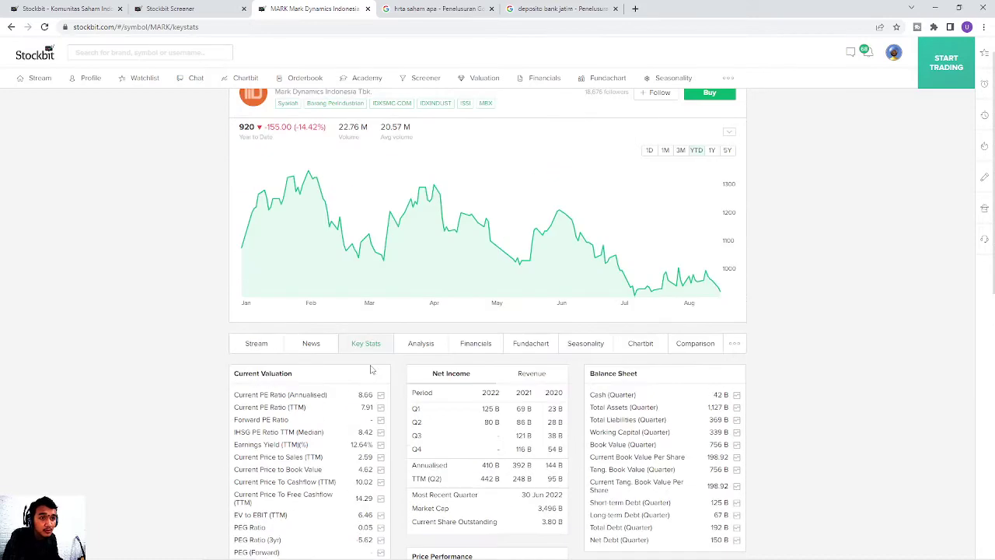
scroll(371, 370, "up", 1)
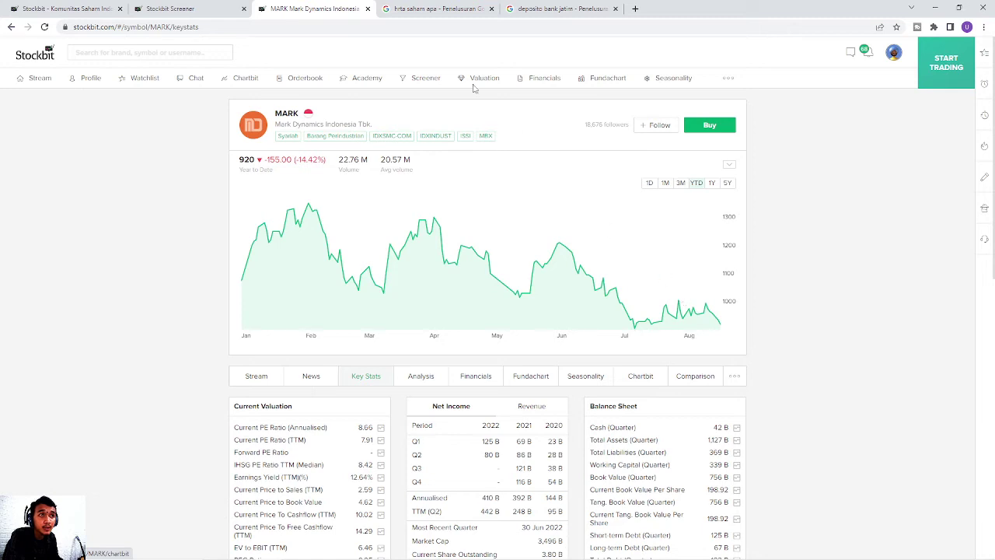
Step: Return to the screener results to pick the candidate after MARK and bring up the PALM stock page
left_click(187, 8)
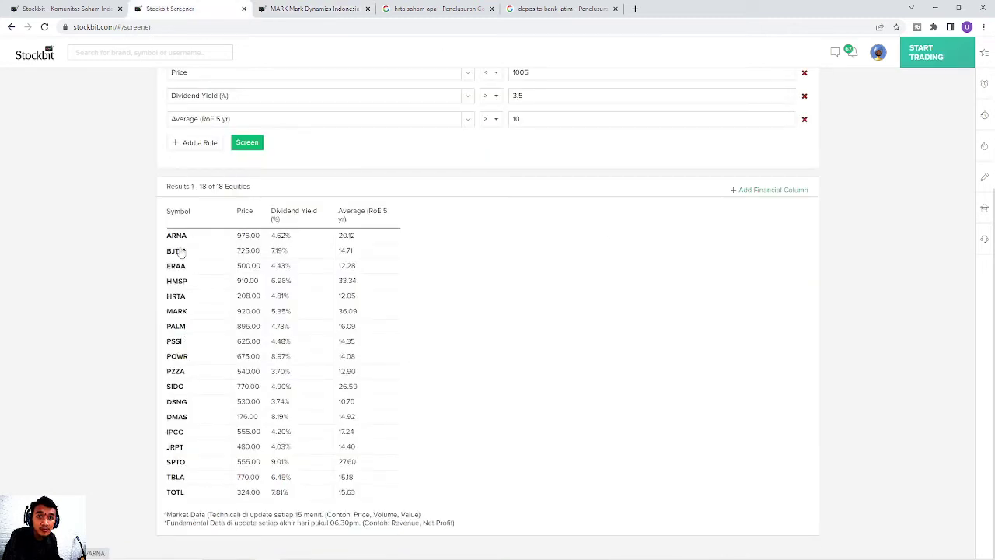
left_click(280, 11)
left_click(148, 53)
type("palm")
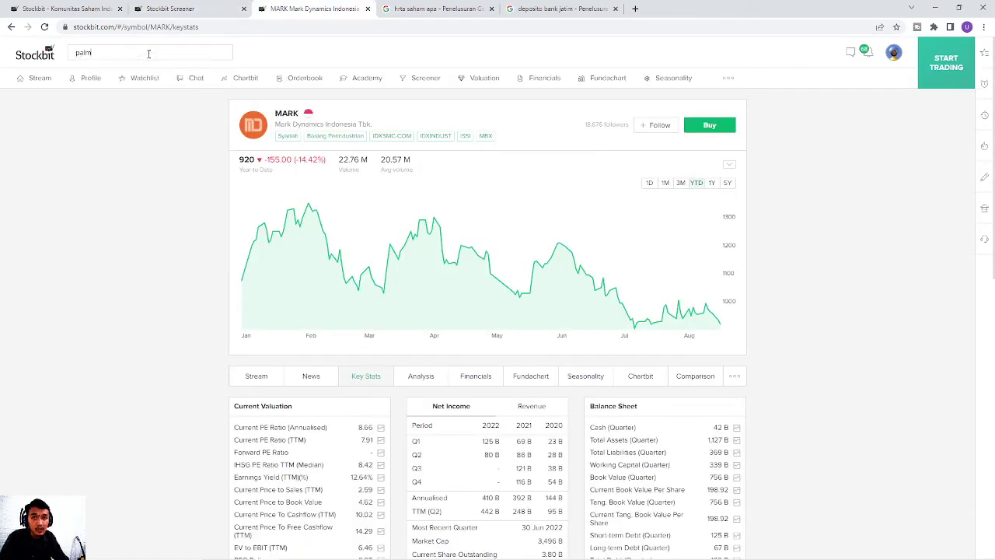
key("Return")
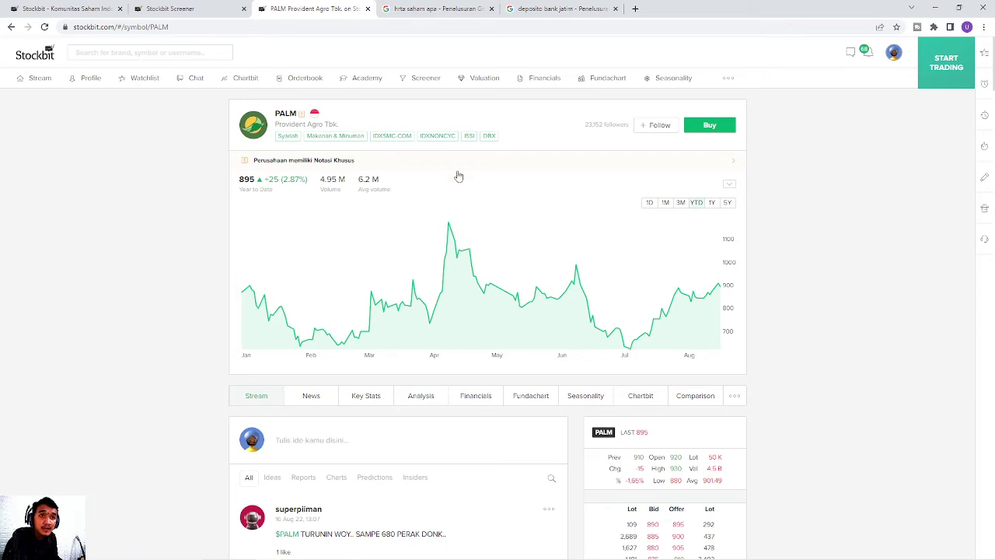
Step: Open PALM's Key Stats and examine its valuation, net income, growth, solvency, dividend and profitability figures alongside the price chart
left_click(356, 398)
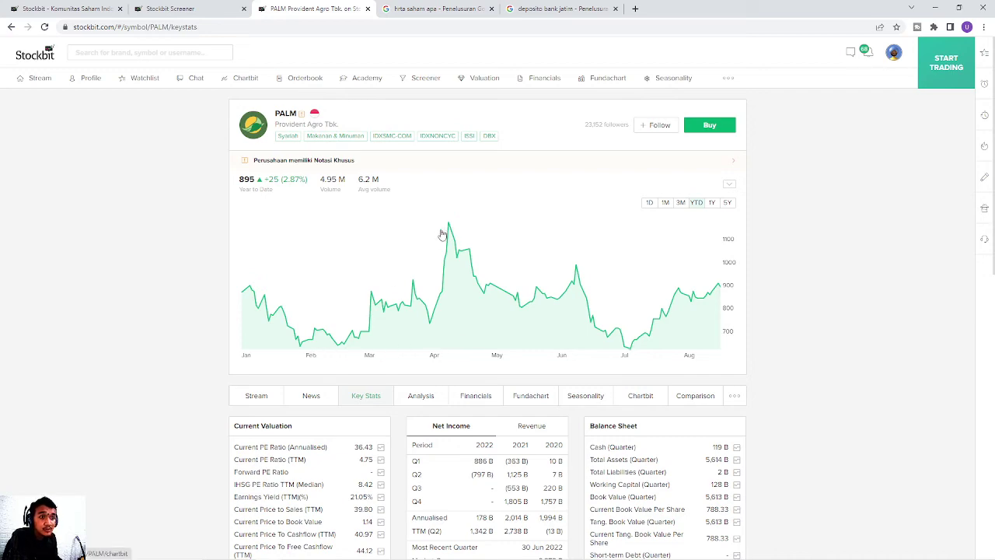
scroll(450, 249, "down", 3)
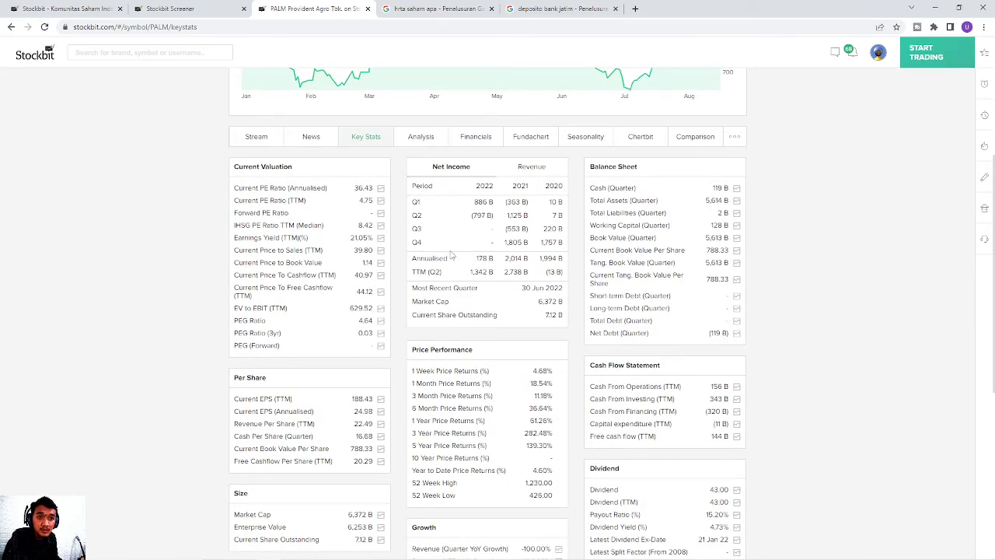
scroll(450, 254, "down", 4)
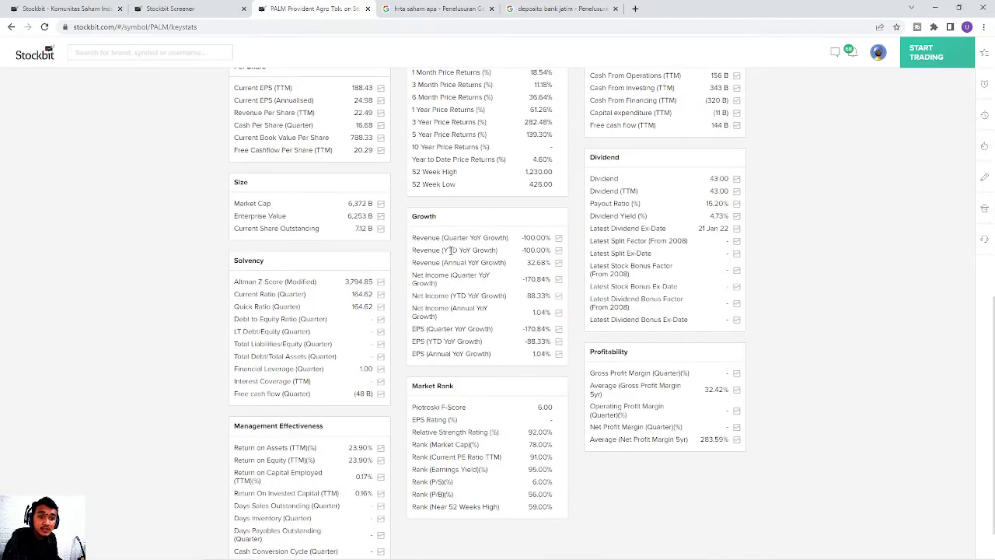
scroll(450, 250, "down", 1)
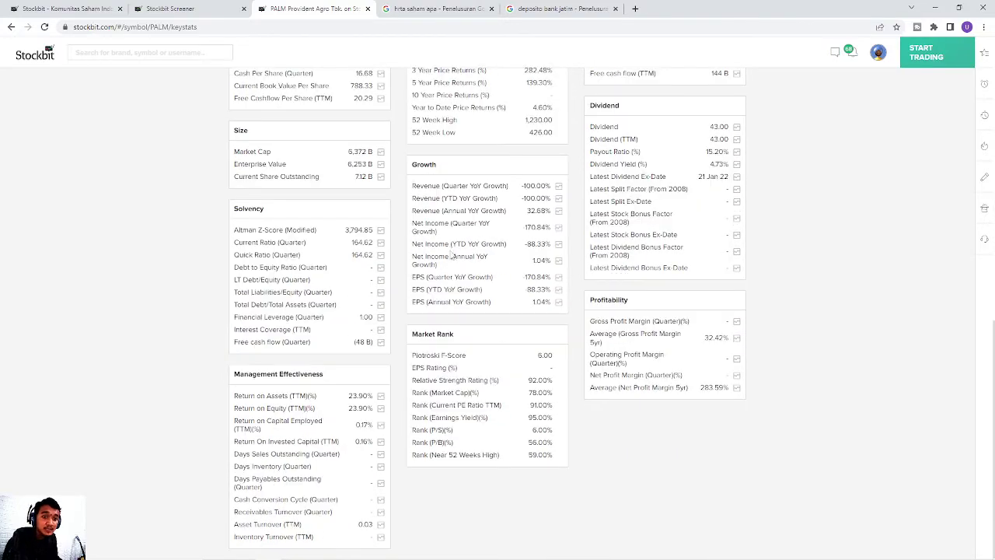
scroll(450, 250, "up", 5)
scroll(450, 250, "up", 3)
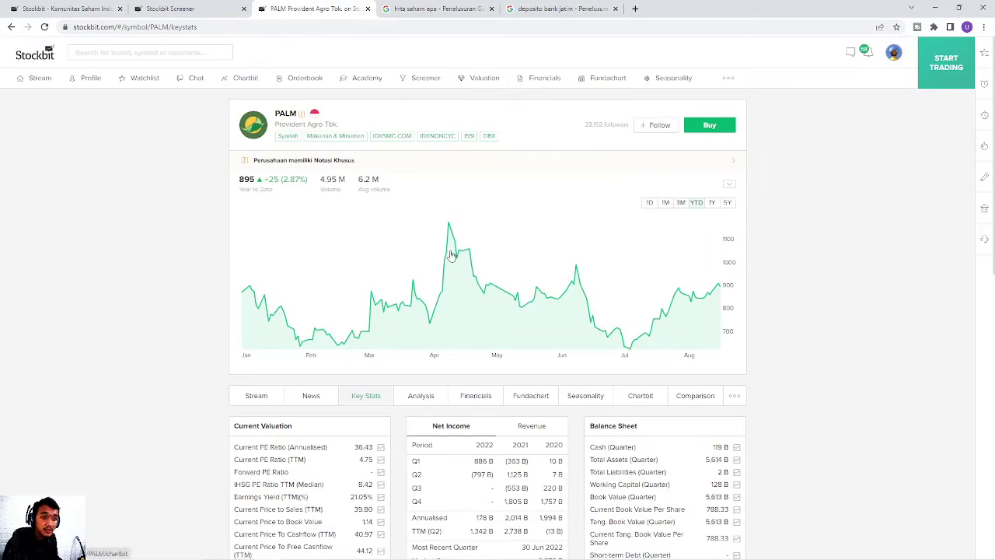
scroll(450, 255, "down", 2)
scroll(450, 254, "up", 2)
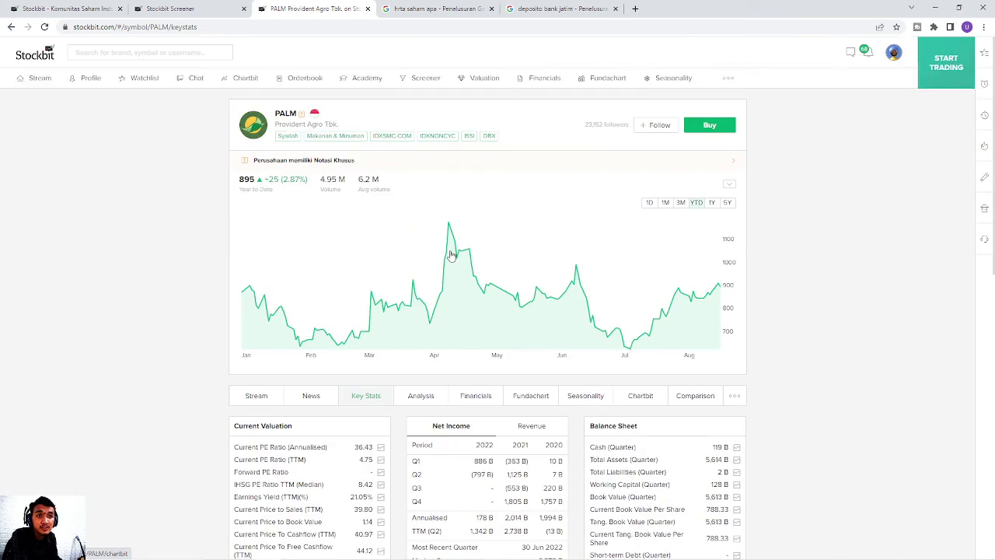